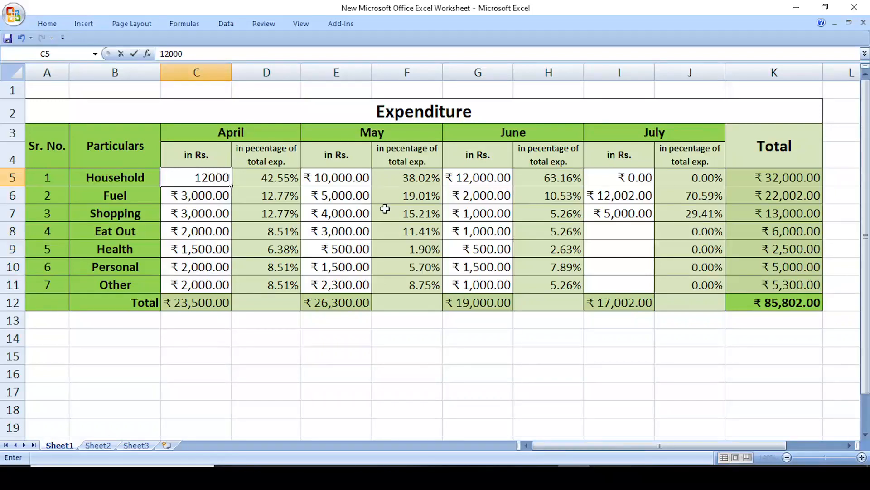
- Commit 12000 in C5, then check the recalculated April percentages in D5:D11 and the total in C12
key(Return)
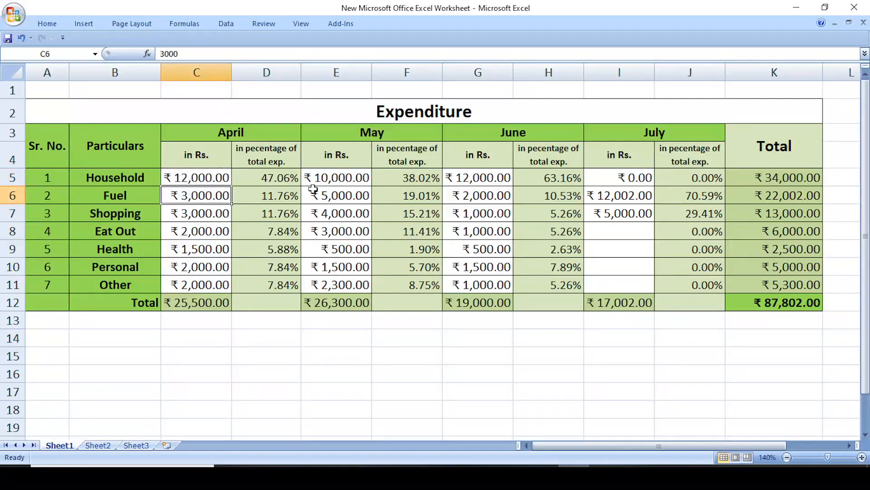
click(286, 179)
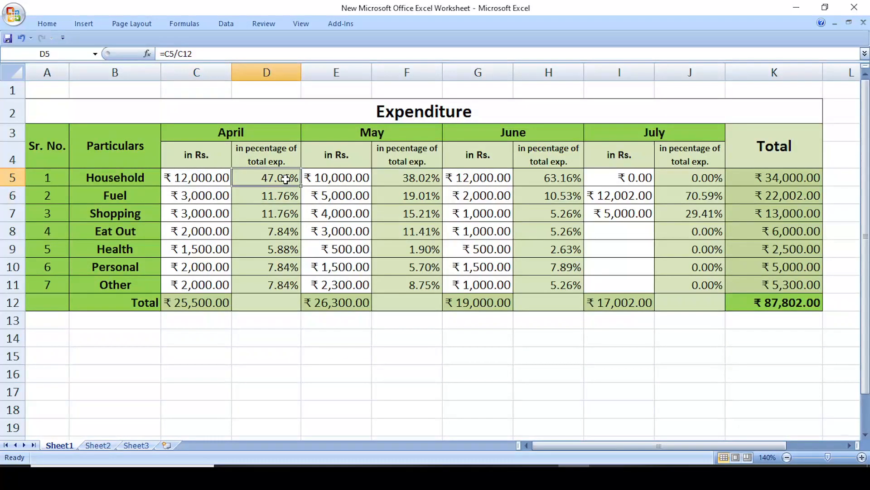
drag(286, 179, 287, 281)
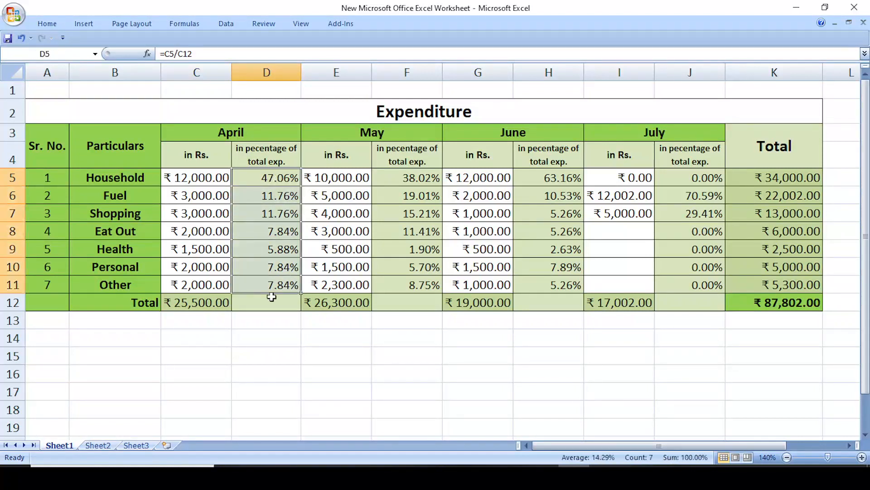
click(212, 305)
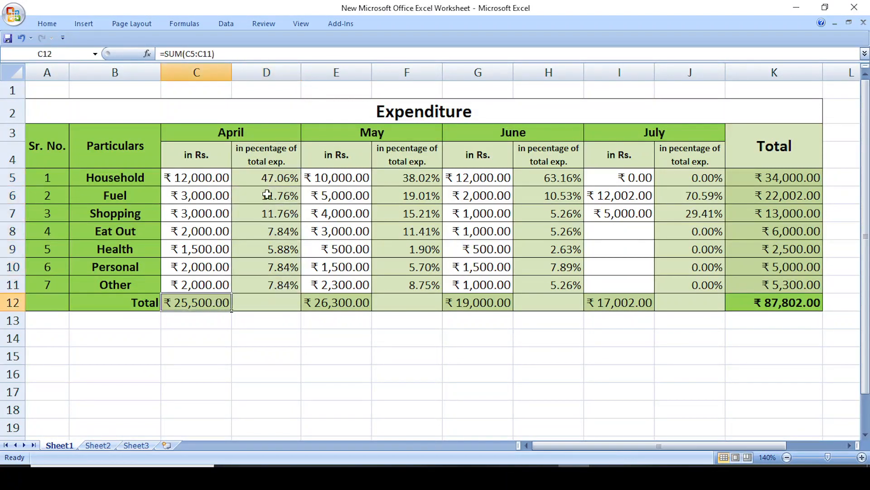
drag(268, 178, 280, 280)
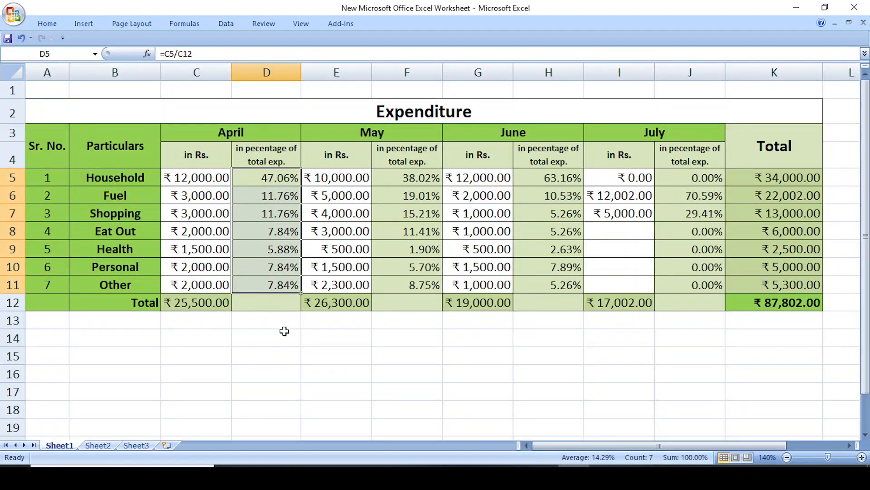
click(284, 331)
click(265, 176)
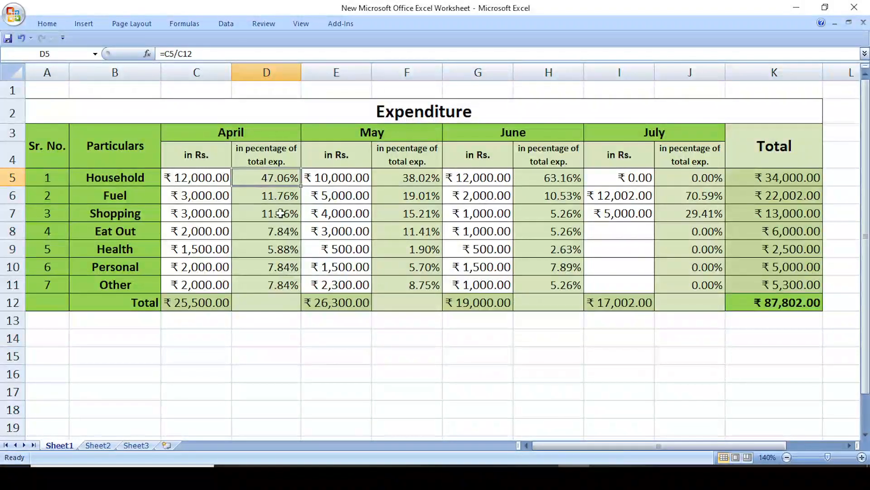
click(206, 178)
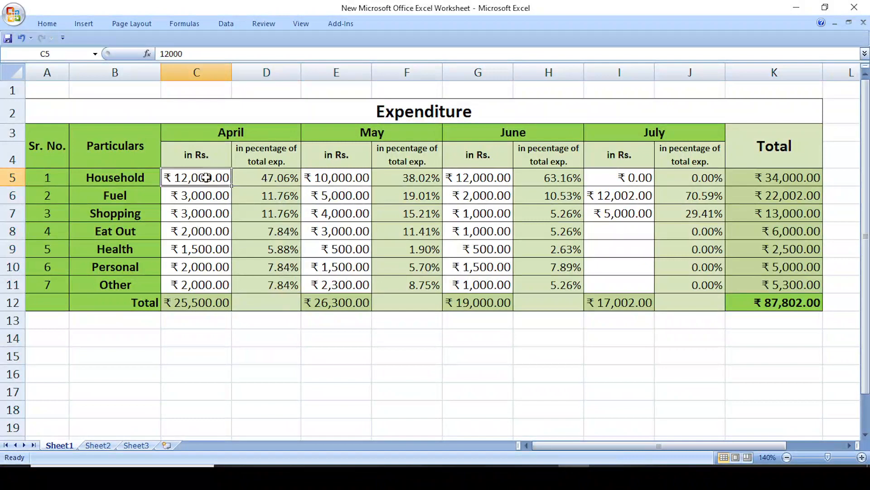
click(256, 180)
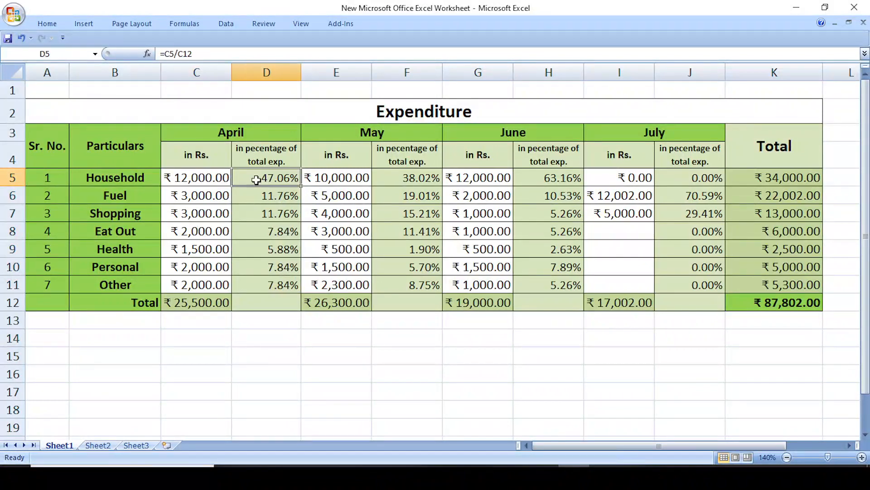
- Change April's Household amount in C5 back to 10,000
click(216, 179)
text(1)
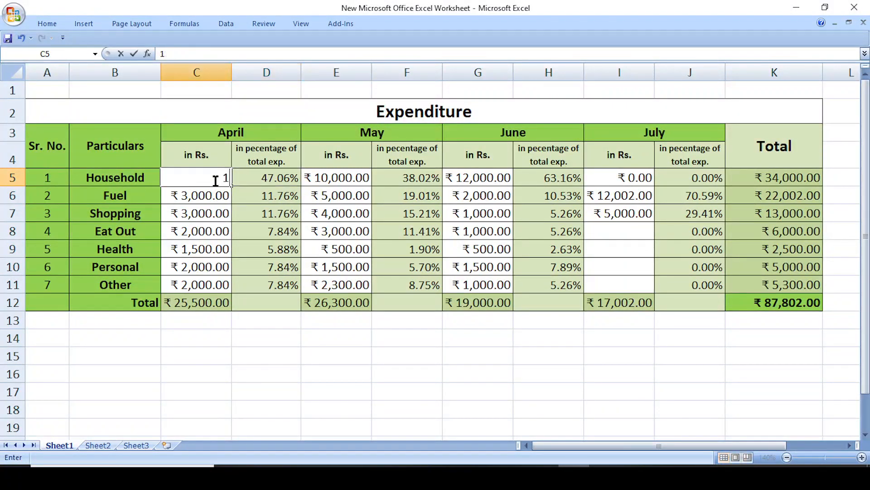
text(0,000000)
key(Return)
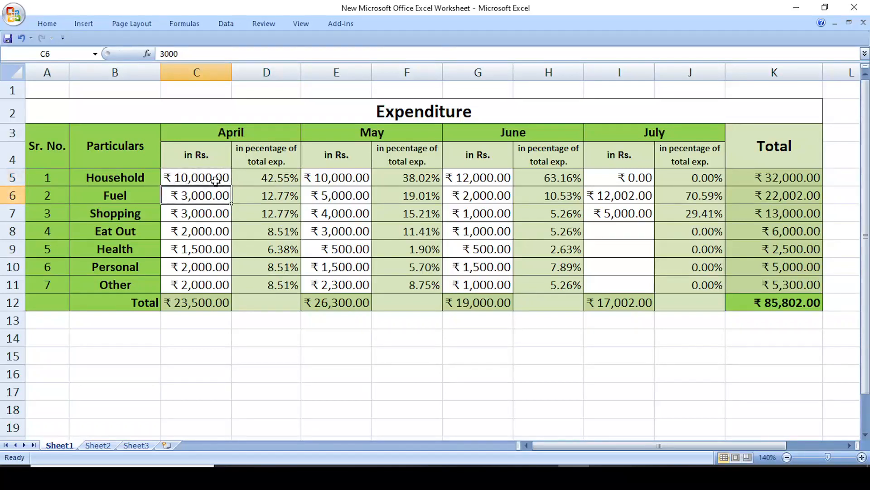
- Test overwriting D5's percentage formula with 50%, then undo to restore it
click(246, 178)
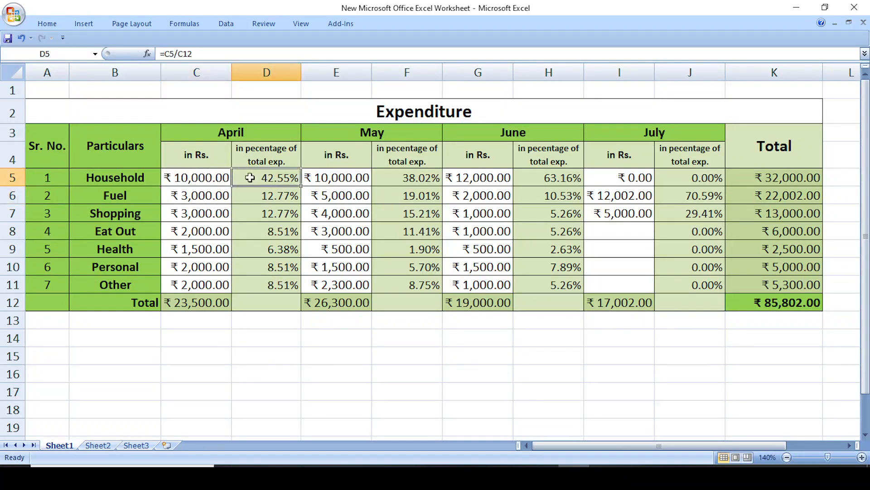
text(5000)
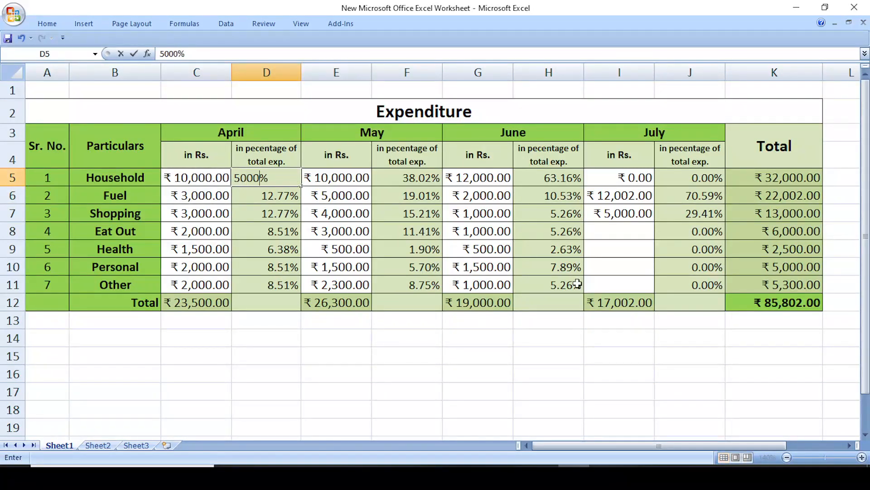
key(BackSpace)
key(BackSpace)
key(Return)
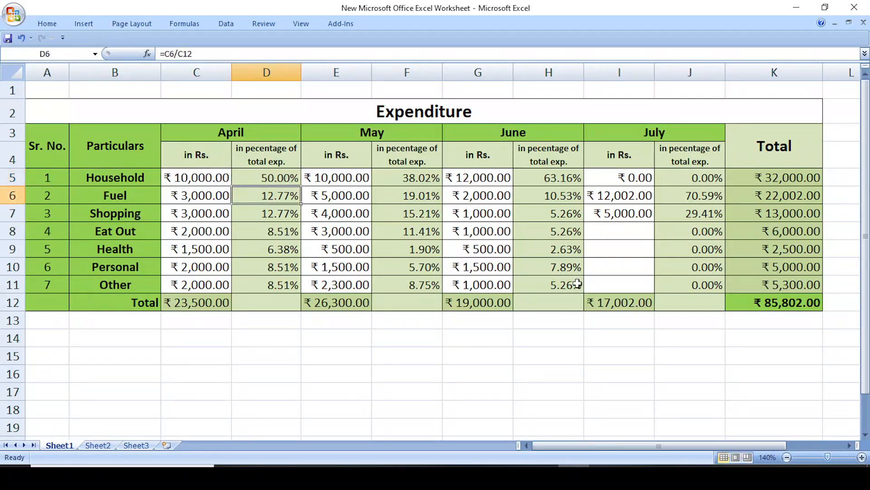
key(ctrl+z)
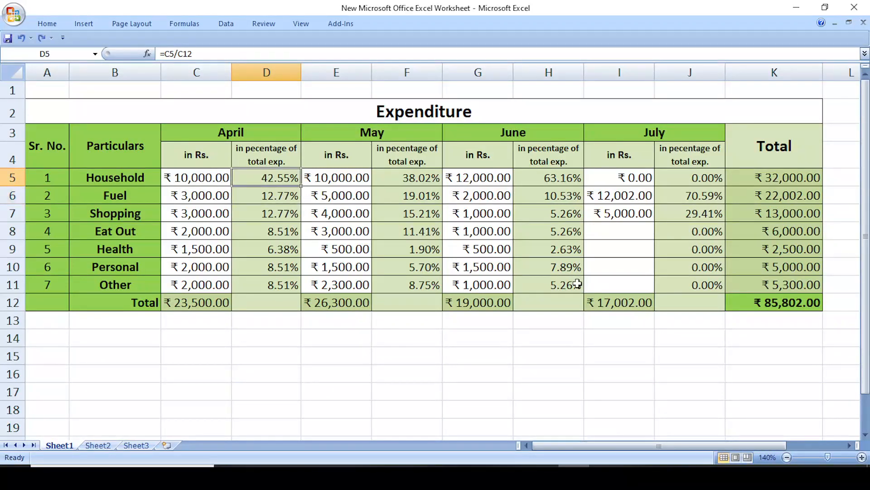
- Check the percentage formulas in D5:D11 and F5, and the April total in C12
click(363, 388)
drag(269, 177, 272, 284)
click(210, 304)
click(277, 179)
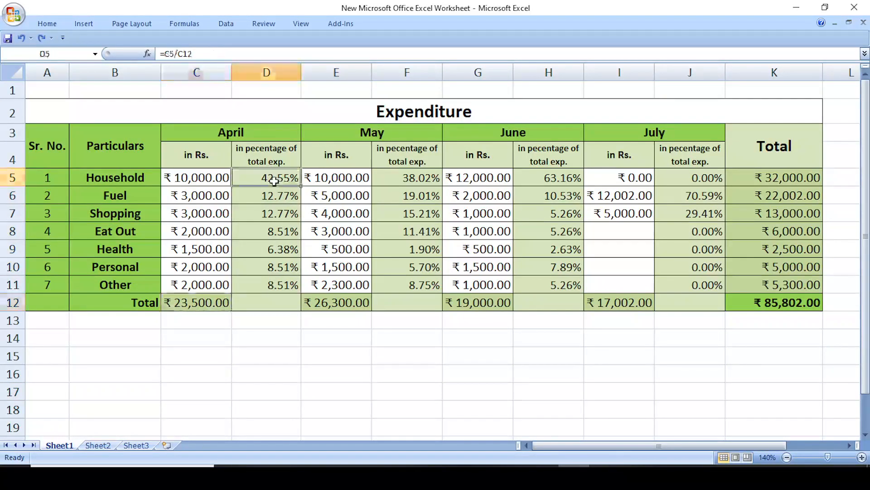
click(402, 178)
- Select each month's amount range in turn: C5:C11, E5:E11, G5:G11 and I5:I11
drag(215, 179, 204, 283)
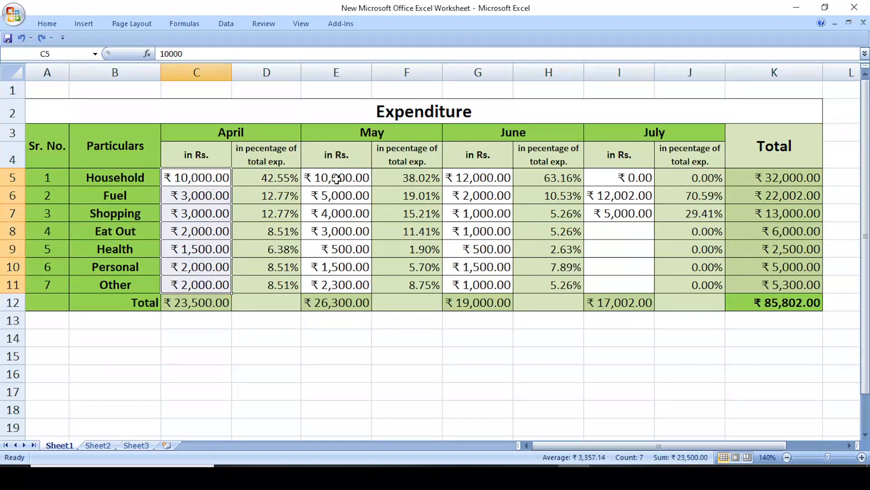
drag(337, 178, 336, 284)
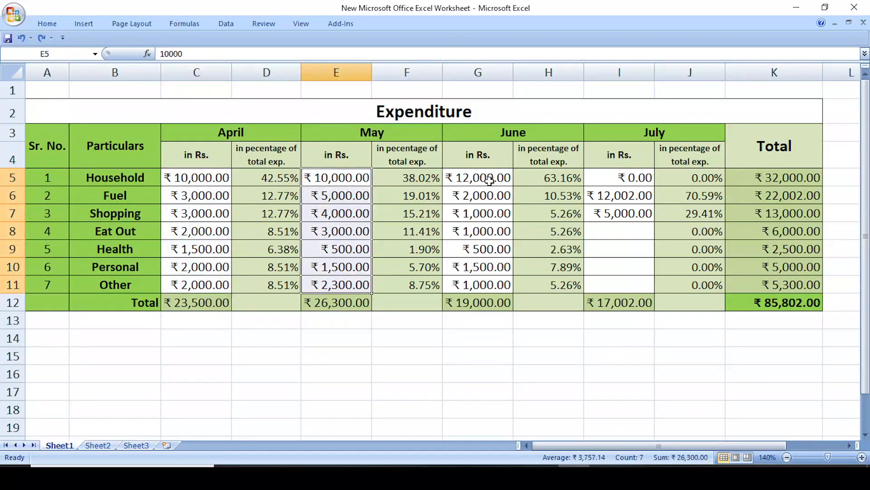
drag(490, 180, 491, 283)
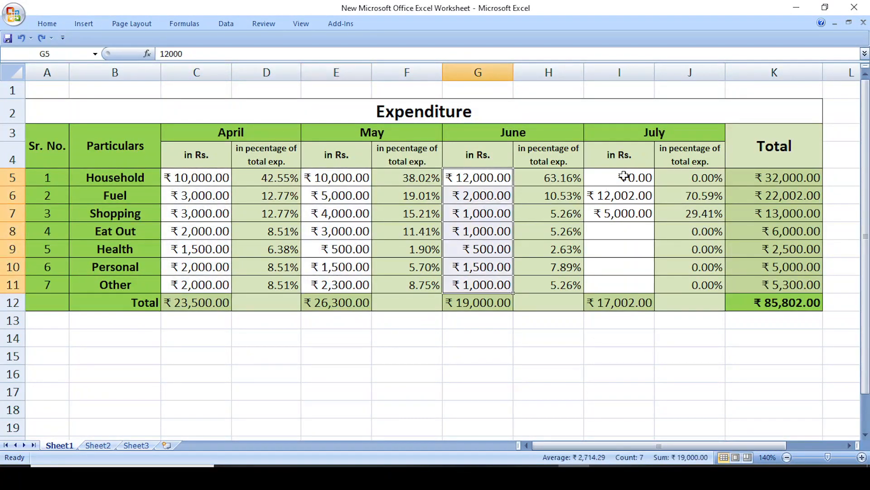
drag(624, 176, 620, 283)
click(331, 368)
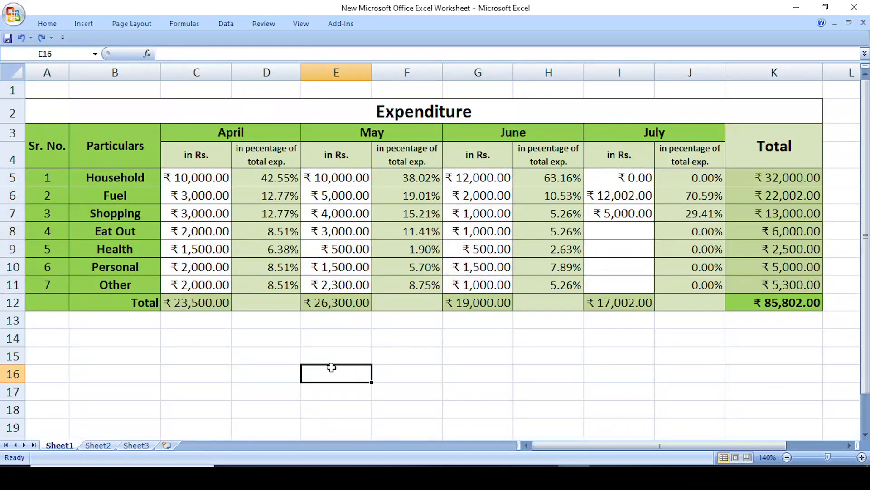
click(458, 367)
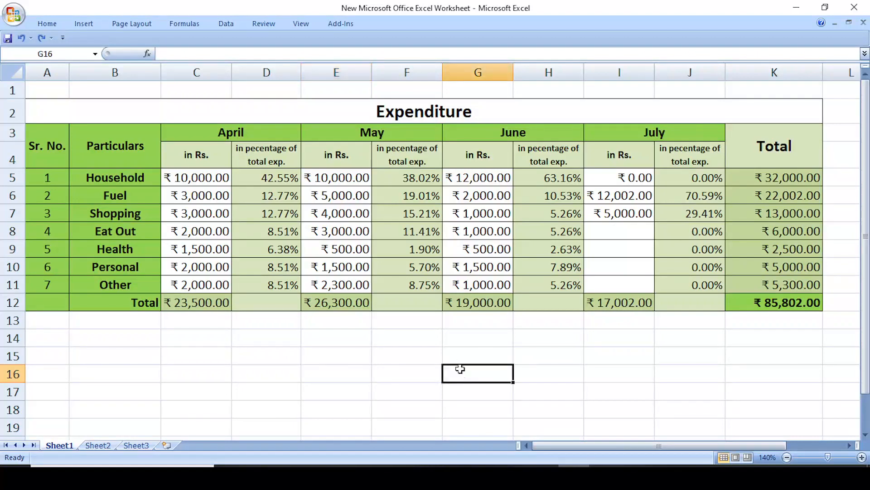
click(18, 75)
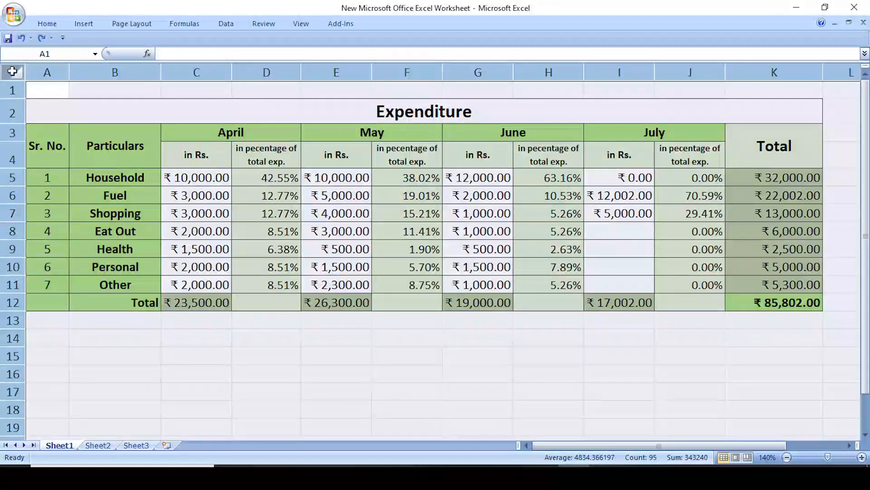
right_click(16, 75)
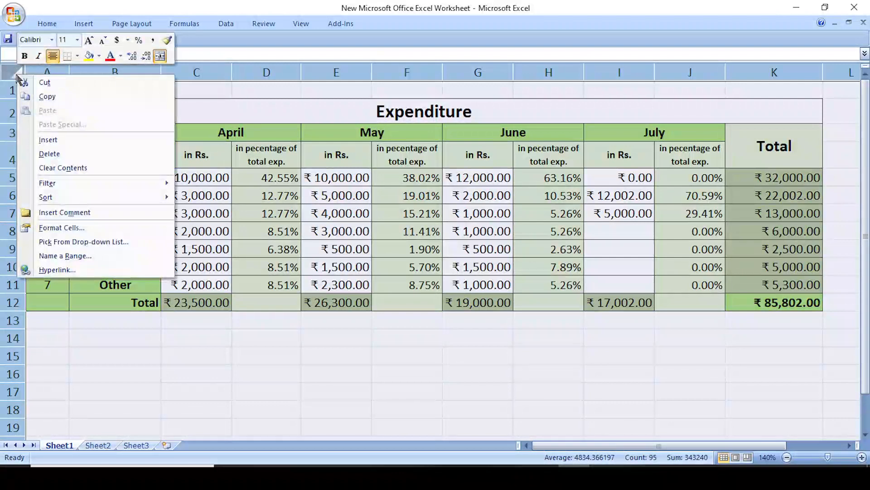
click(70, 228)
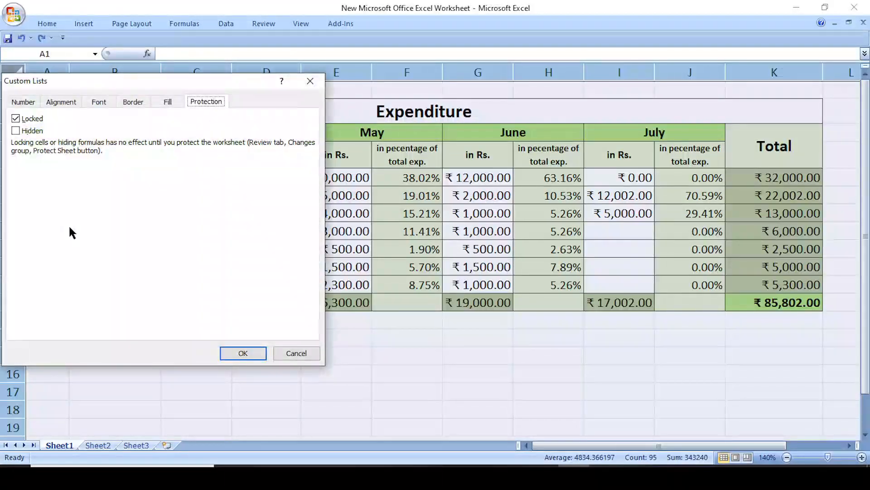
drag(134, 86, 405, 92)
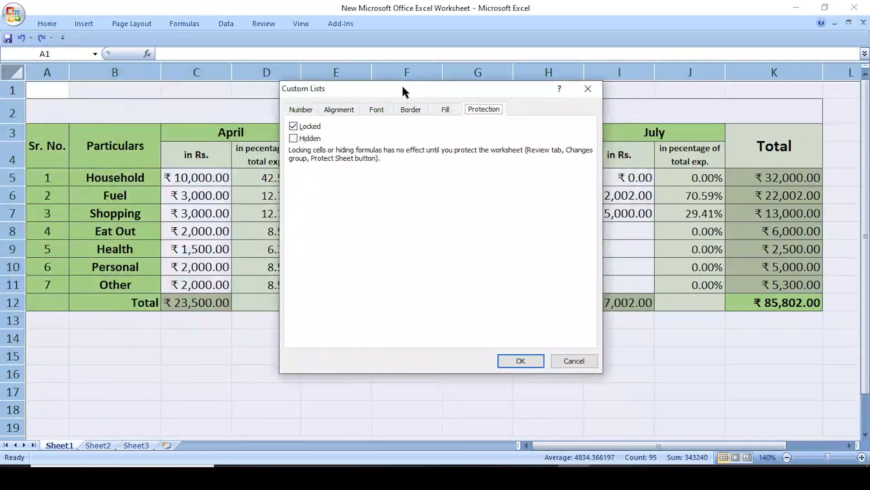
click(300, 111)
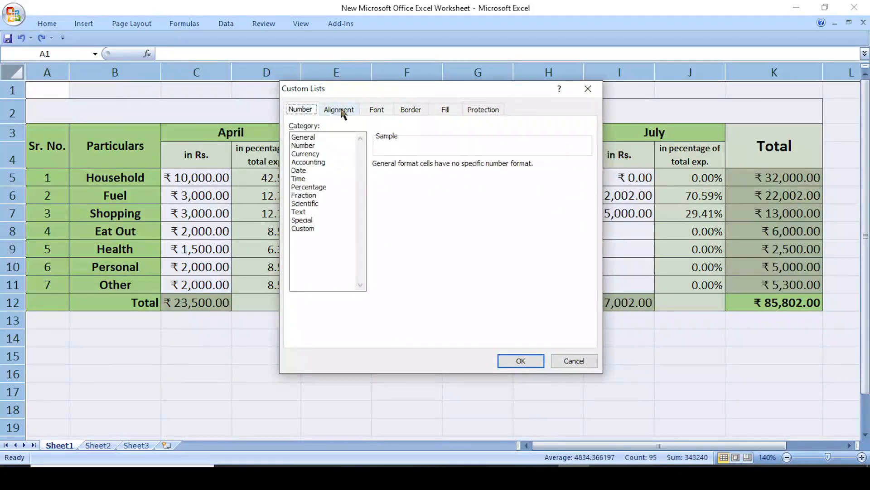
click(343, 111)
click(381, 111)
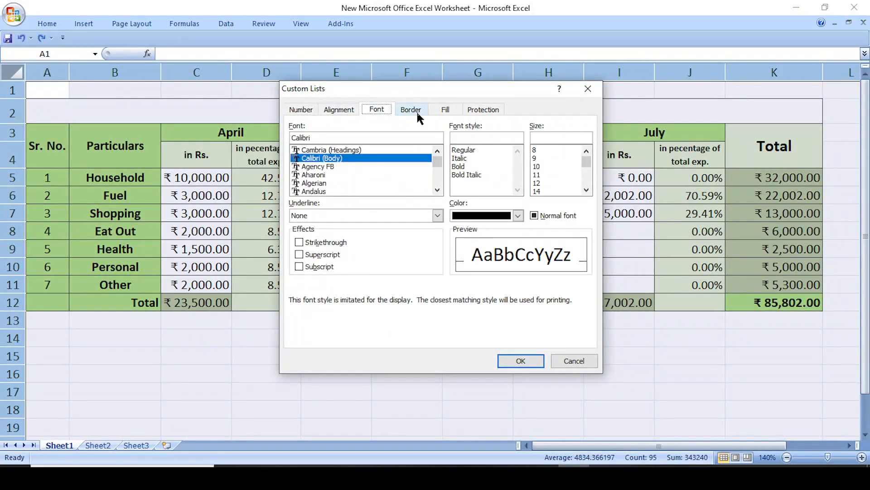
click(490, 113)
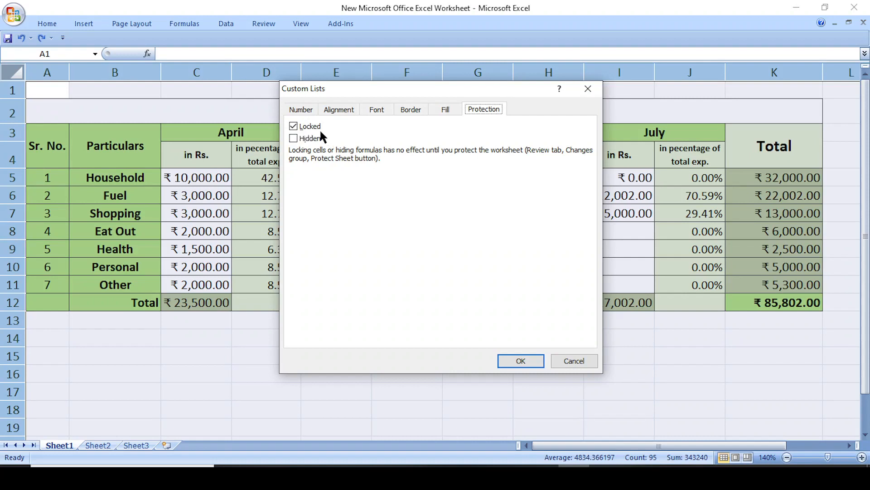
click(522, 360)
click(418, 356)
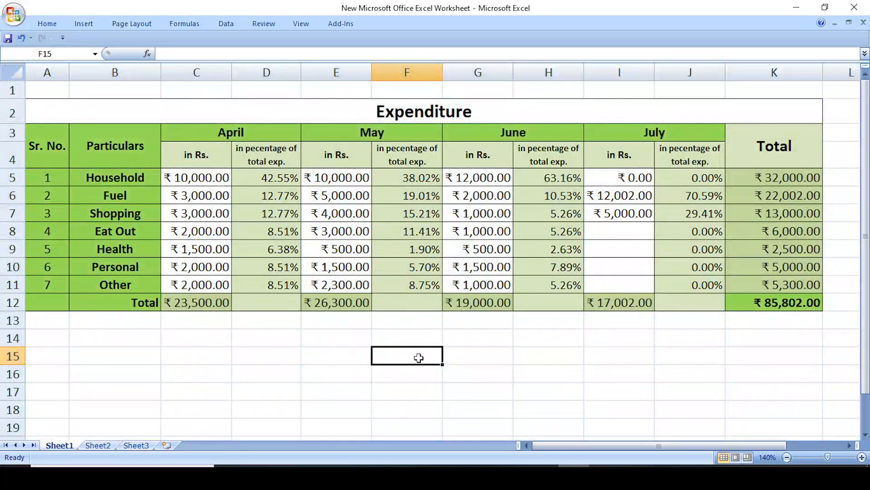
- Delete the April percentages in D5 and D6, then undo to restore the formulas
click(276, 373)
click(184, 339)
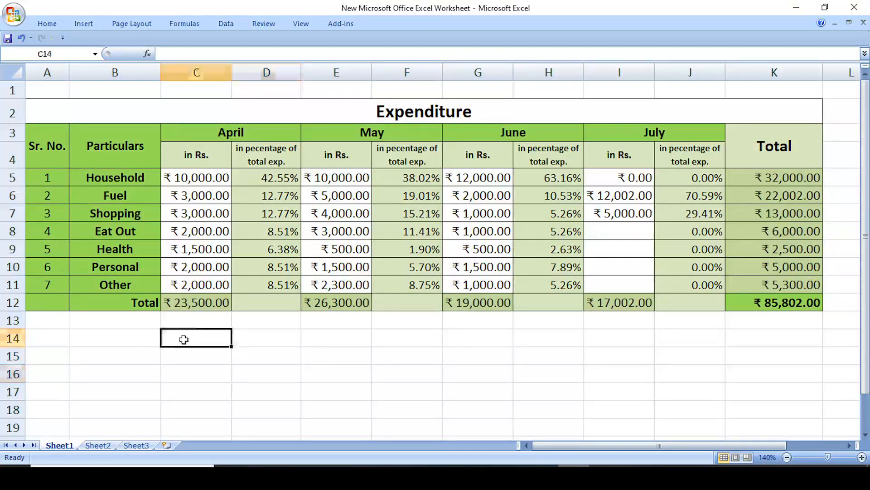
click(245, 178)
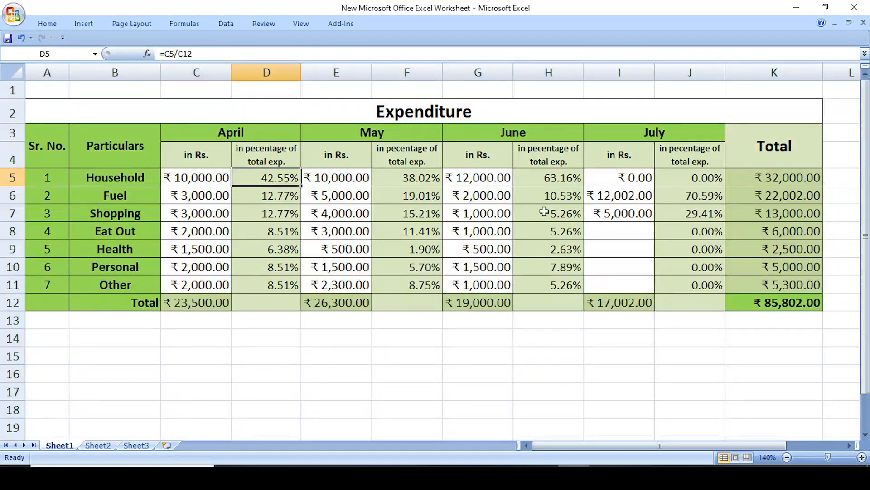
key(Delete)
key(Down)
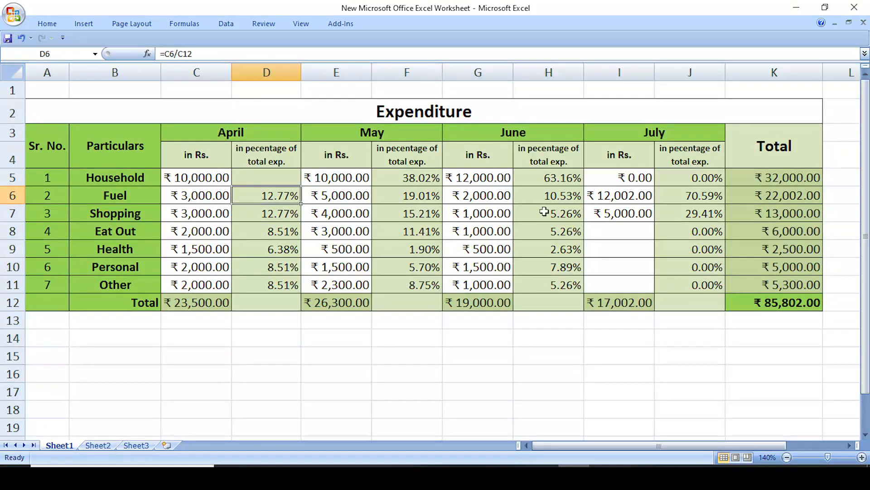
key(Delete)
key(Down)
key(ctrl+z)
key(ctrl+z)
click(295, 361)
click(297, 338)
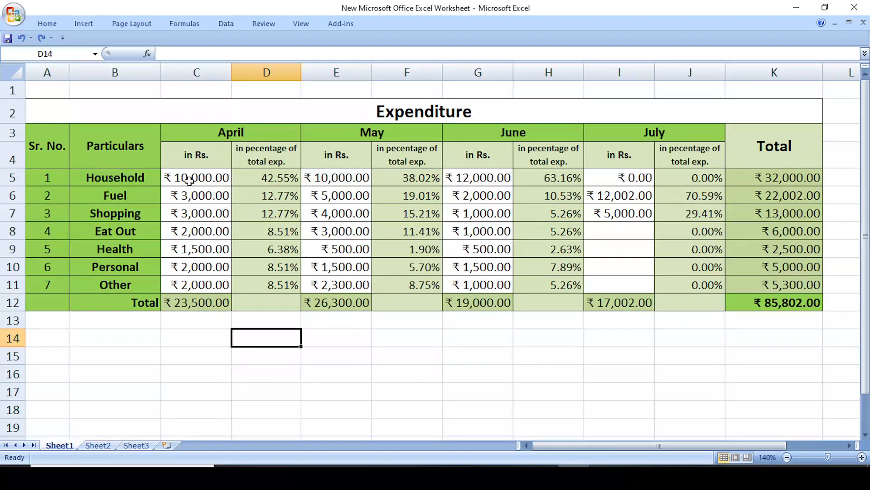
- Select C5:C11, E5:E11, G5:G11 and I5:I11 together as one multi-range selection
drag(190, 180, 203, 282)
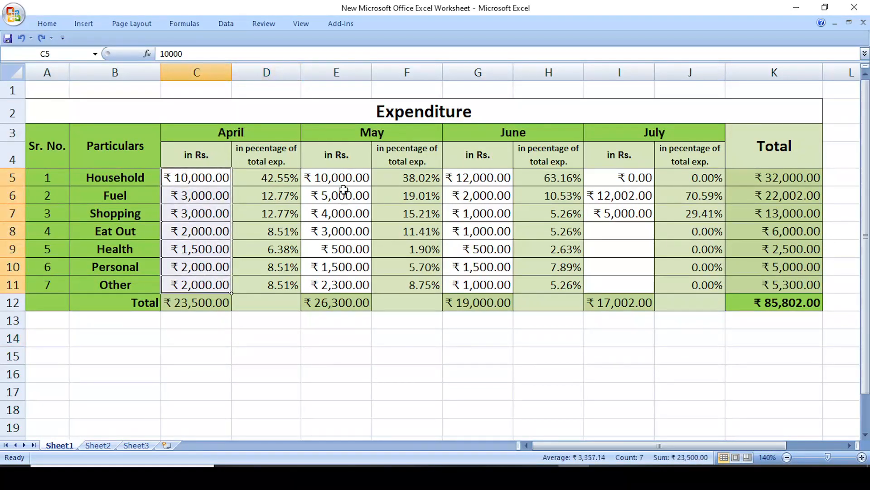
drag(341, 178, 363, 276)
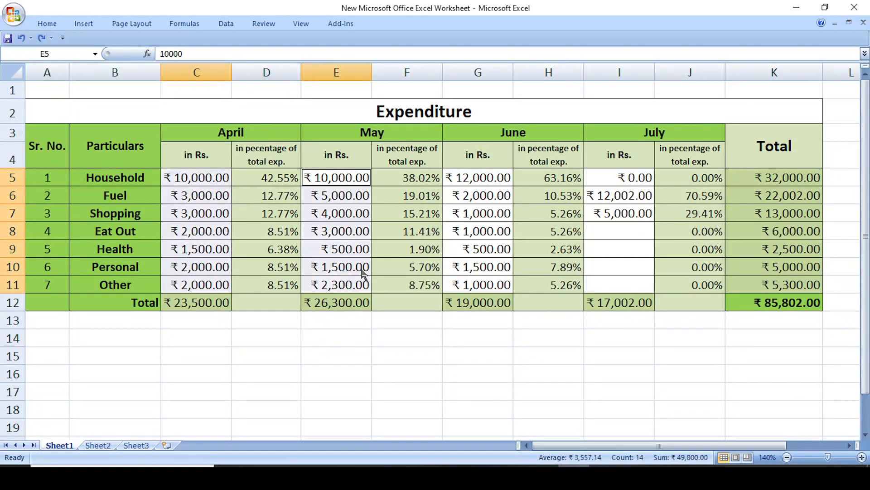
drag(476, 180, 477, 284)
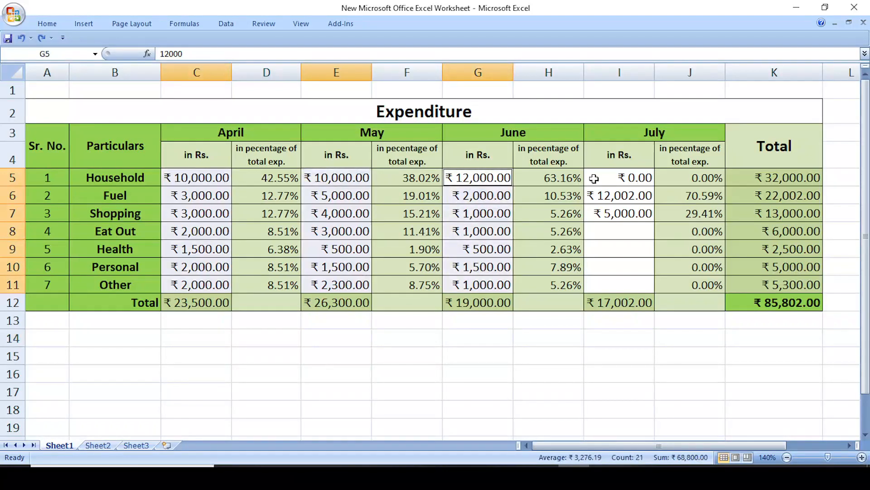
drag(633, 177, 632, 284)
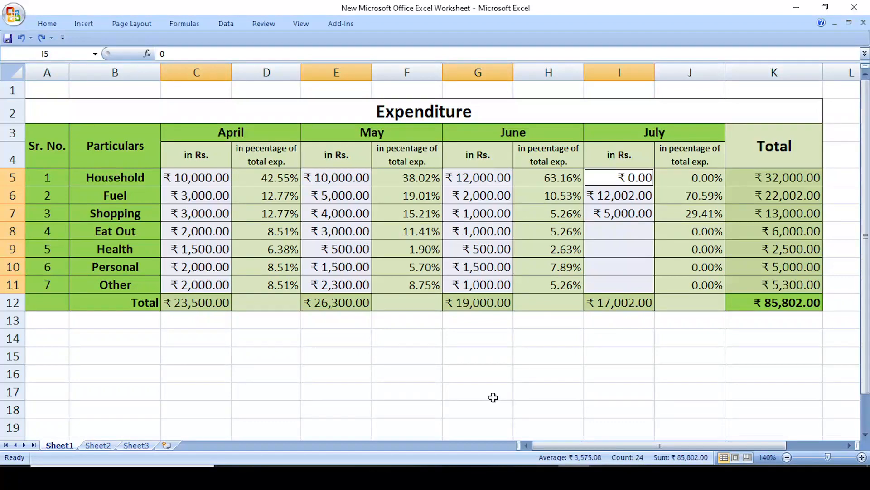
- Clear the Locked option on Format Cells' Protection tab for the selected amount cells
right_click(211, 187)
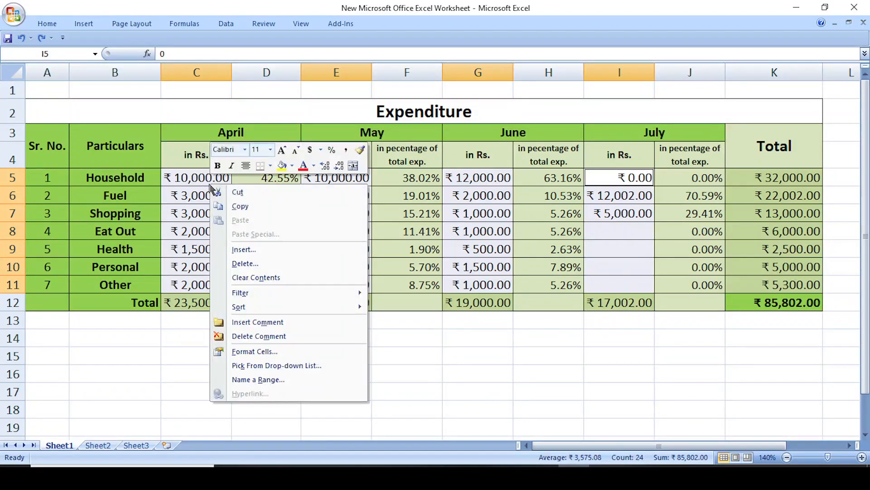
click(255, 353)
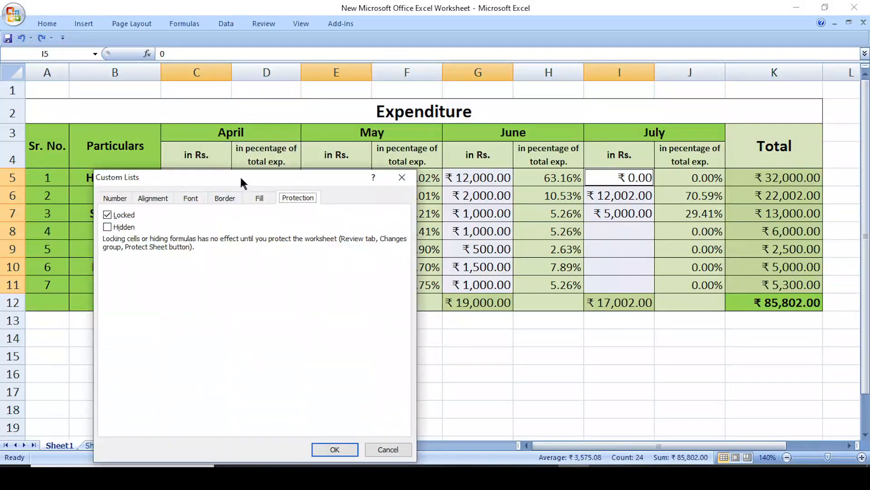
drag(241, 182, 269, 116)
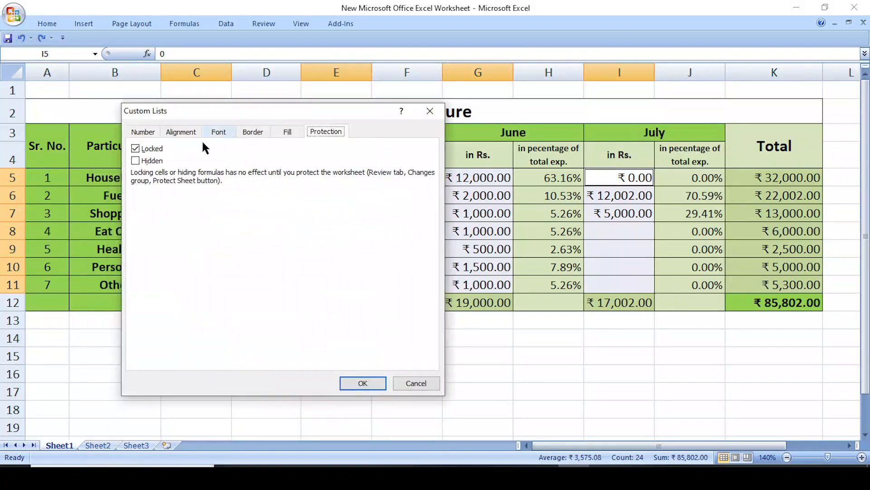
click(136, 149)
click(363, 383)
click(346, 351)
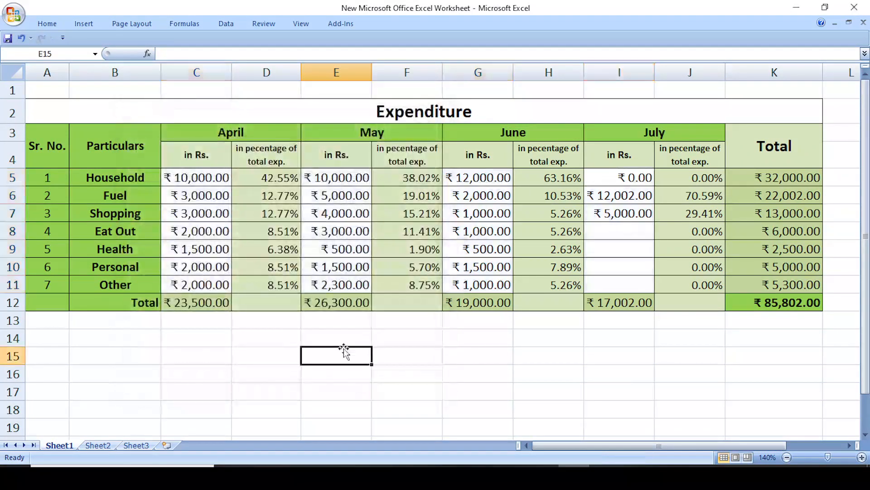
- Delete the April Household, Fuel and Shopping percentages in D5:D7
click(266, 347)
click(387, 354)
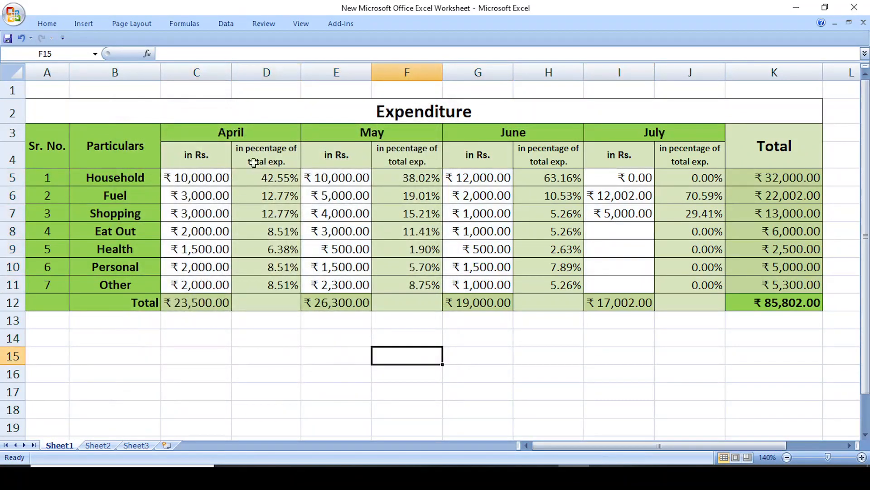
click(270, 180)
click(272, 194)
click(278, 210)
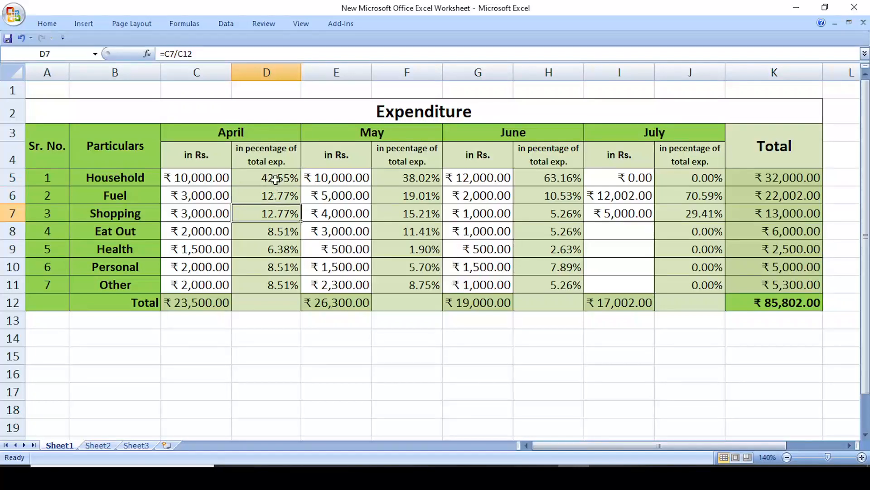
click(276, 180)
key(Delete)
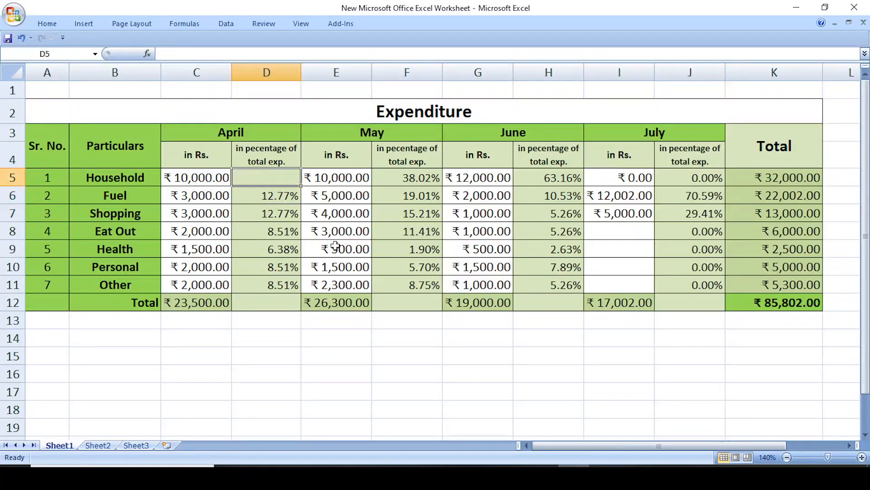
key(Down)
key(Delete)
key(Down)
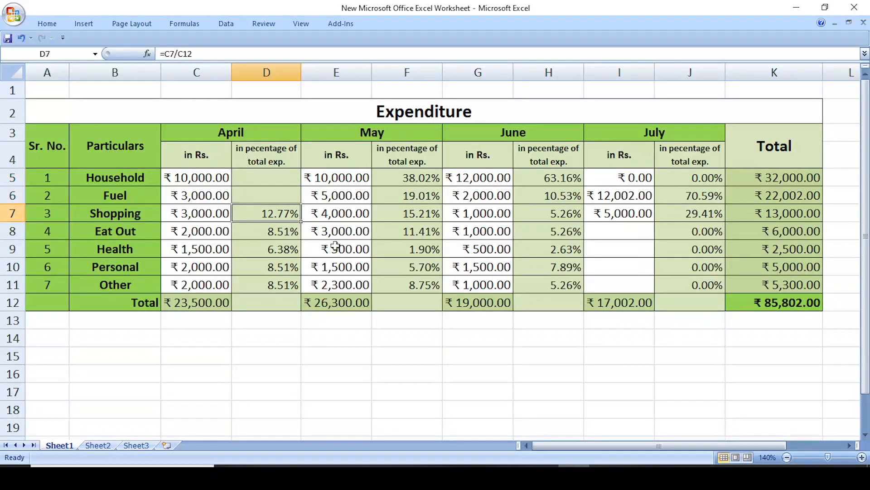
key(Delete)
key(Down)
- Undo the percentage deletions and select the entire worksheet
key(ctrl+z)
key(ctrl+z)
key(ctrl+z)
click(312, 374)
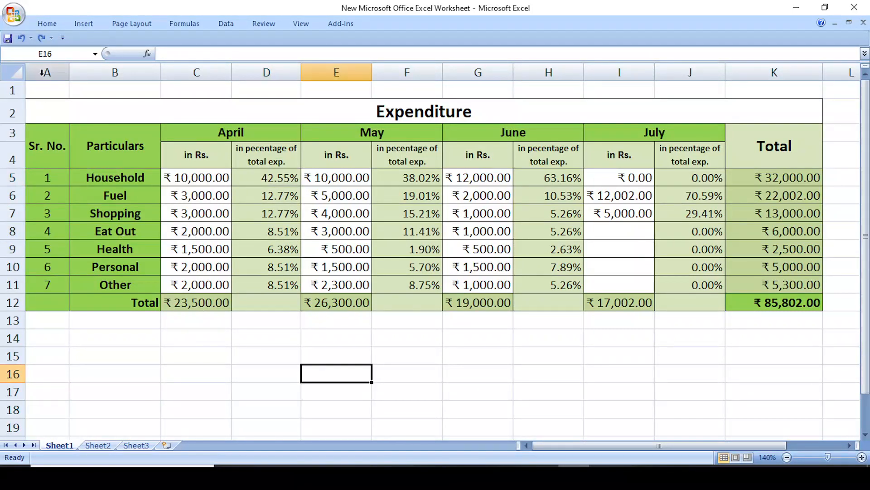
click(15, 74)
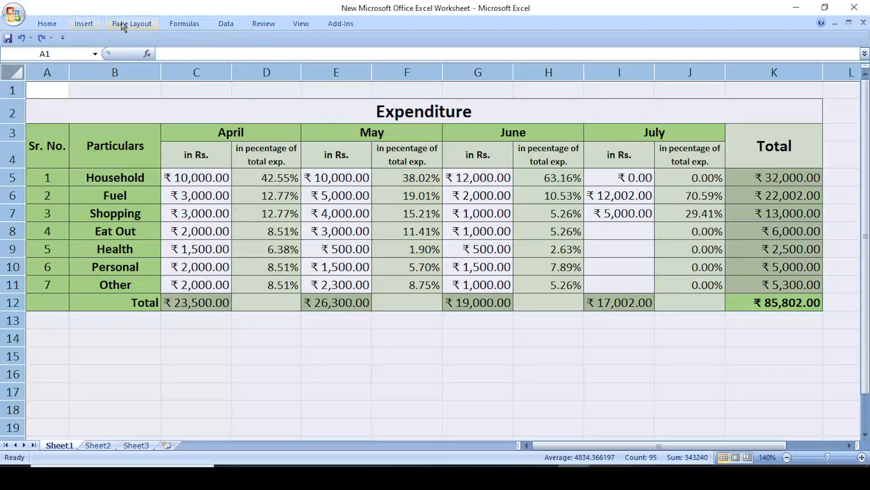
- Protect the Expenditure sheet from Review > Protect Sheet with default permissions and no password
click(267, 25)
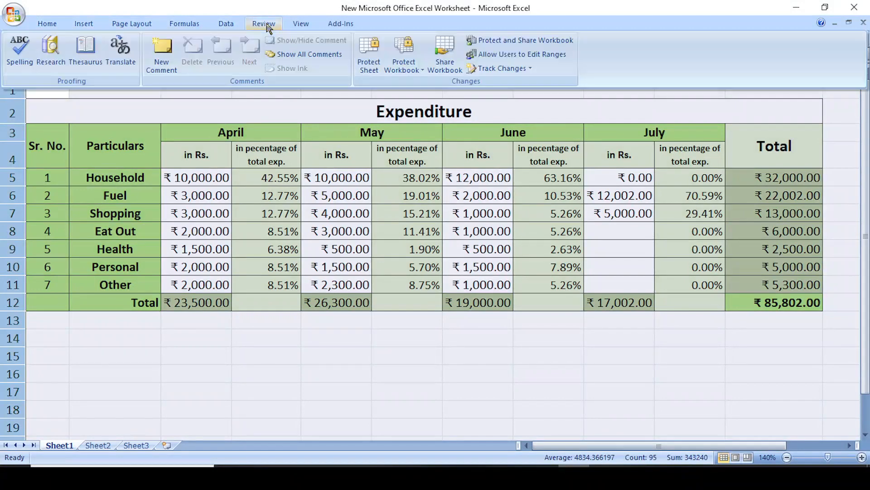
click(373, 67)
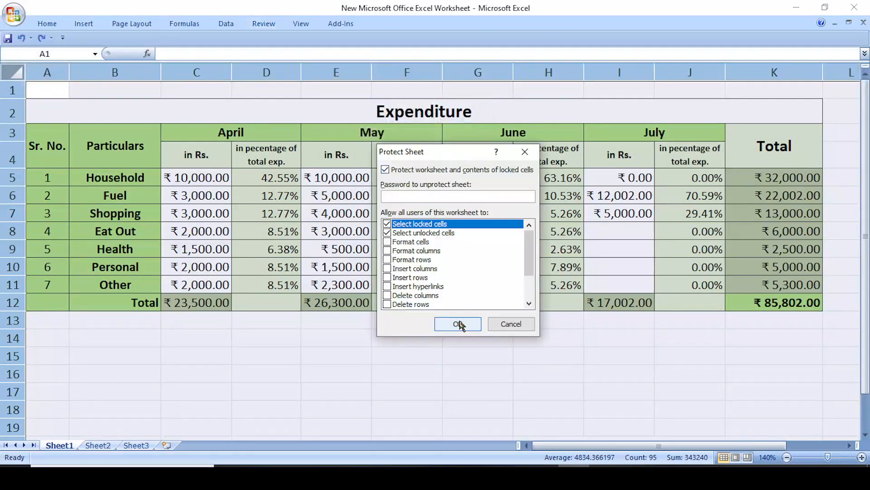
click(457, 323)
click(414, 356)
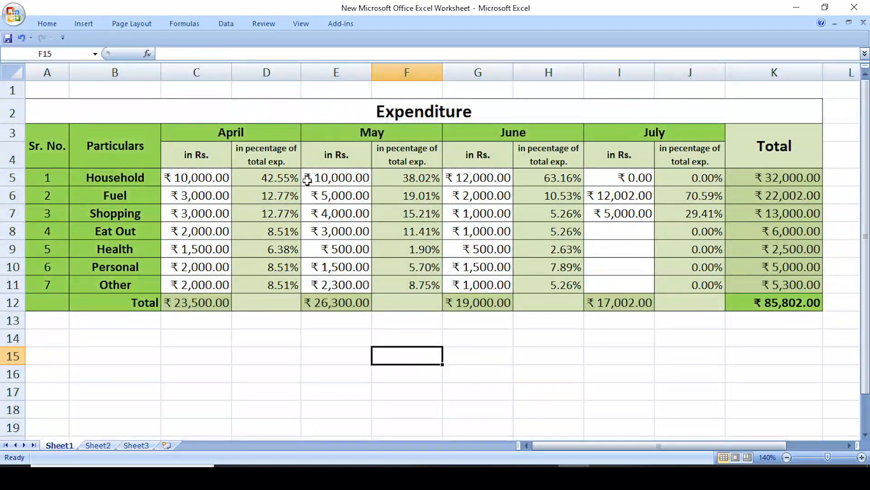
click(289, 175)
click(270, 216)
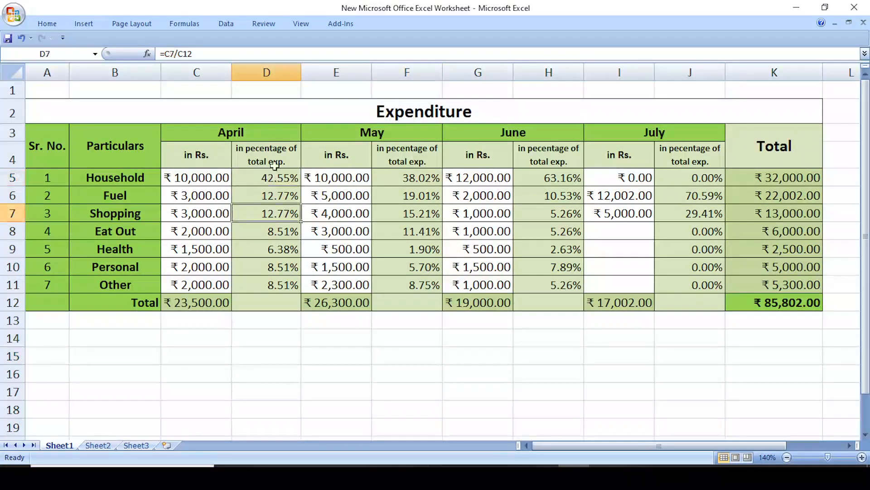
click(210, 179)
text(12000)
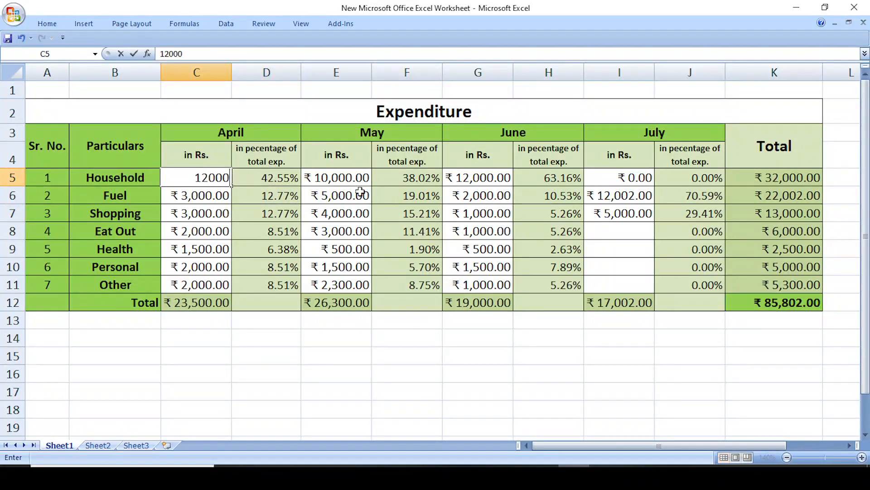
key(Return)
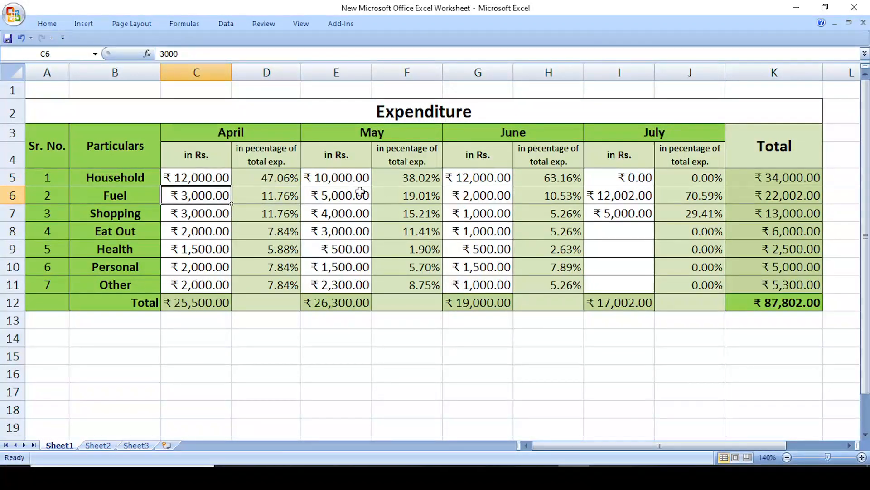
click(265, 179)
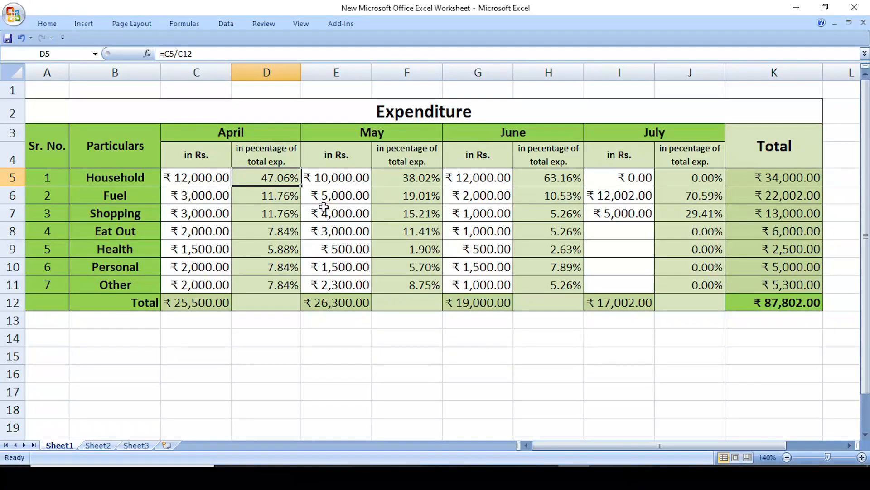
key(Delete)
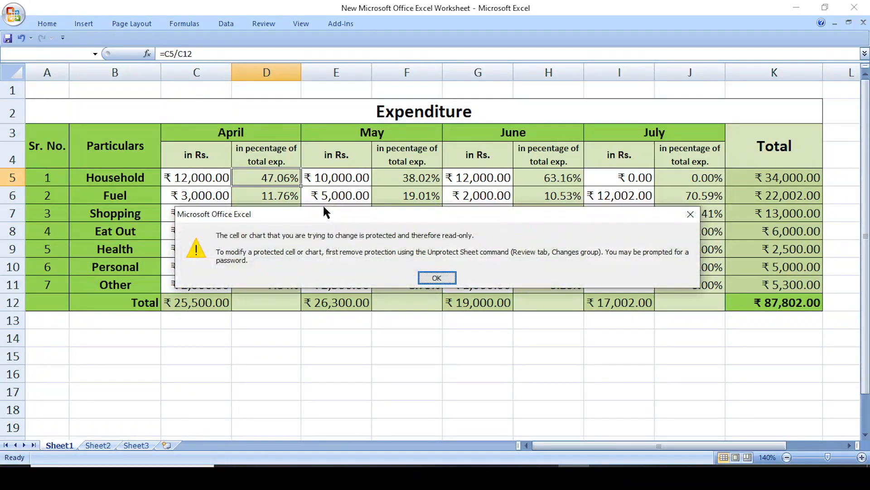
click(436, 277)
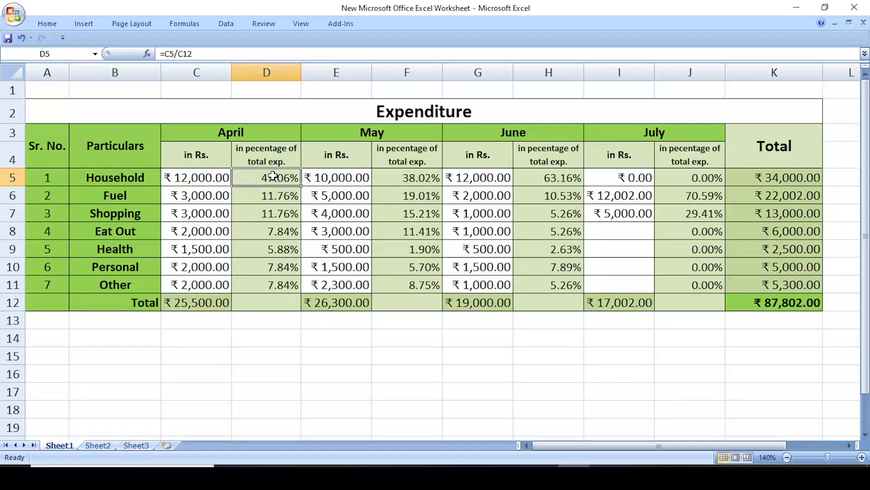
drag(271, 177, 281, 281)
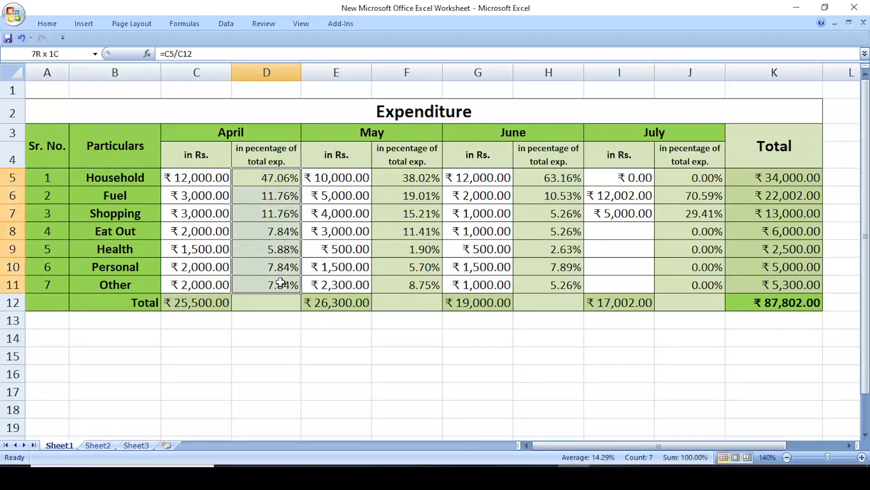
click(272, 344)
click(252, 177)
click(211, 181)
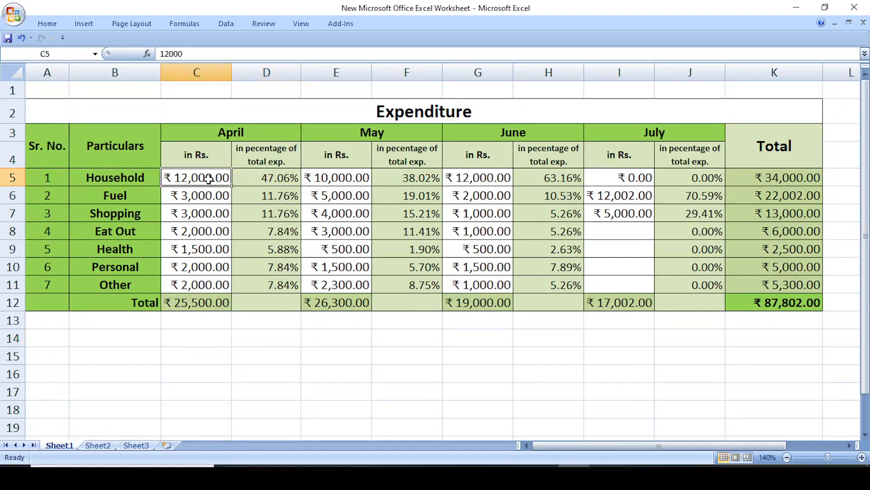
text(15000)
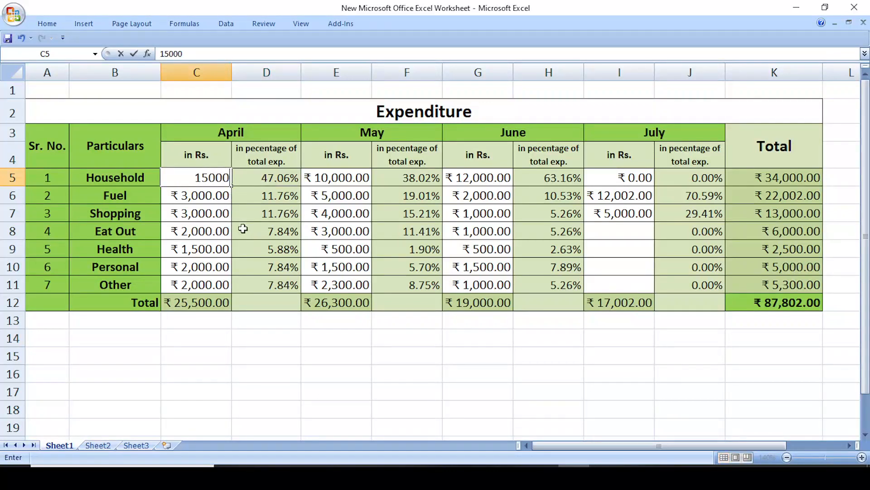
key(Return)
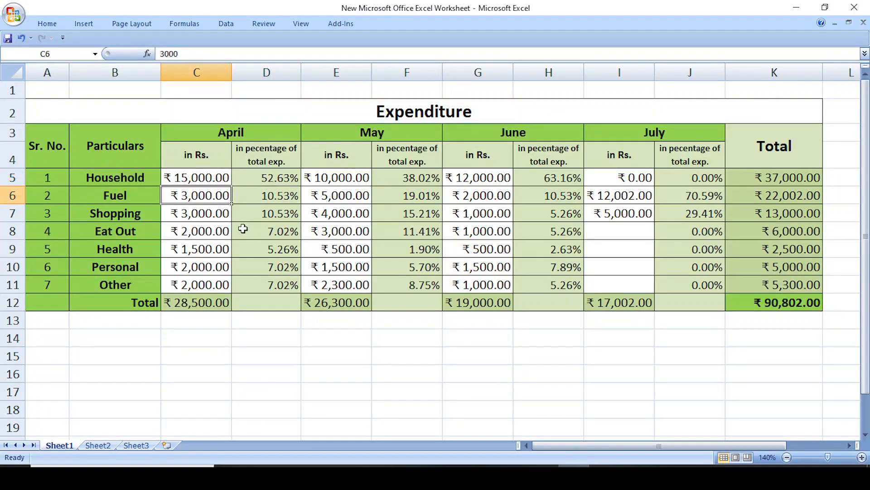
click(217, 303)
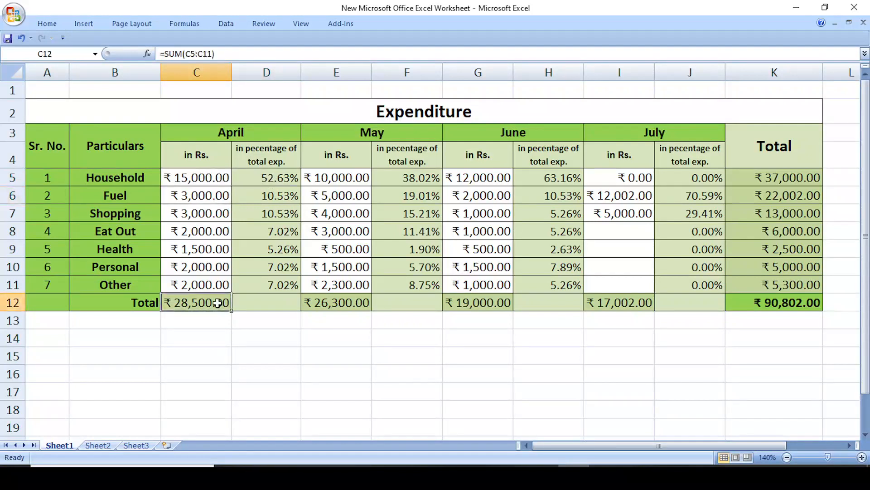
- Enter 20,000 as April's Household amount in C5
click(763, 180)
click(214, 177)
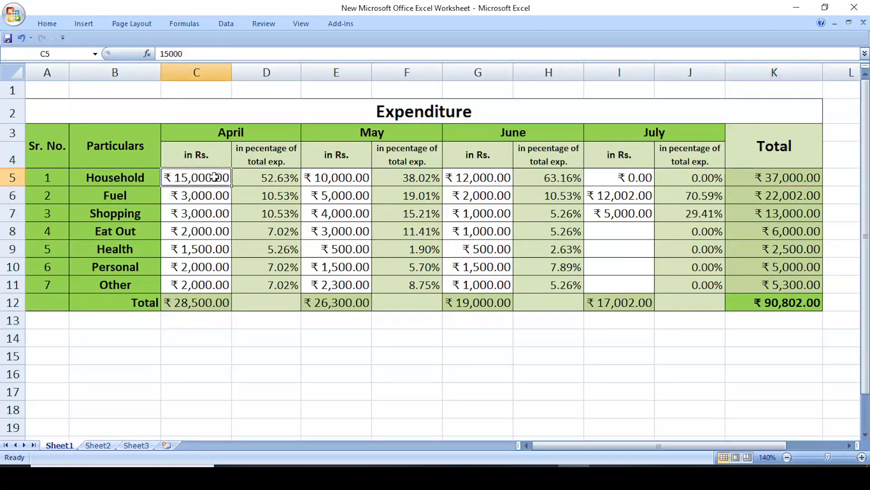
text(20,000)
key(Return)
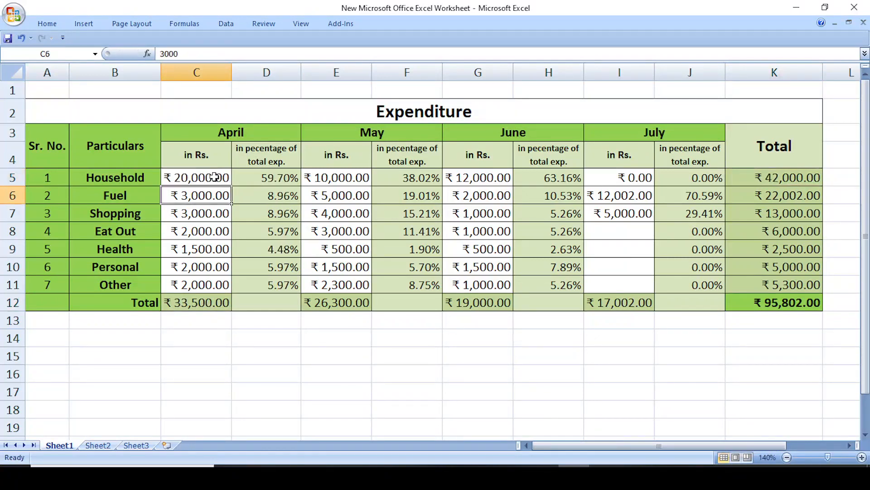
- Check the recalculated Household grand total, April percentage in D5 and April total in C12
click(780, 178)
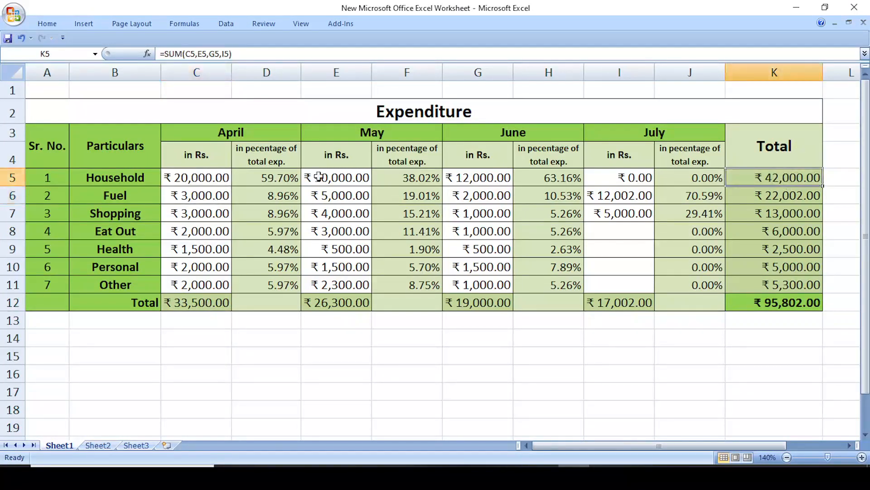
click(279, 177)
click(213, 302)
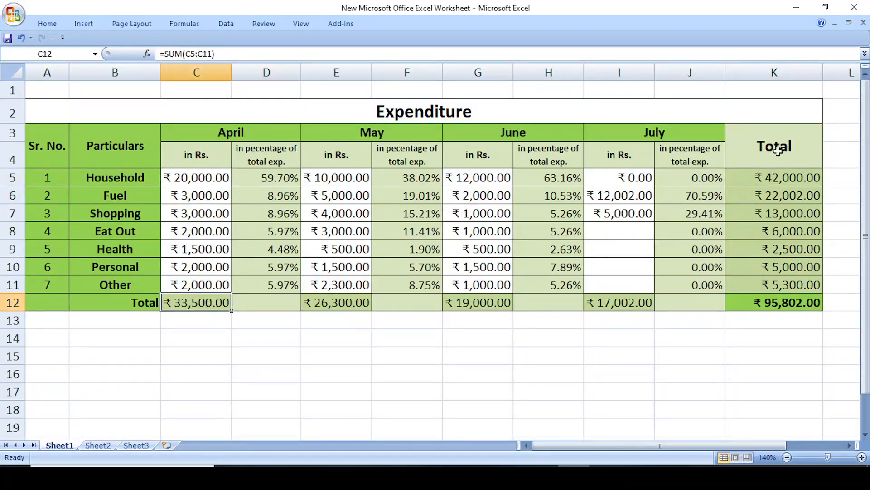
click(798, 174)
click(766, 343)
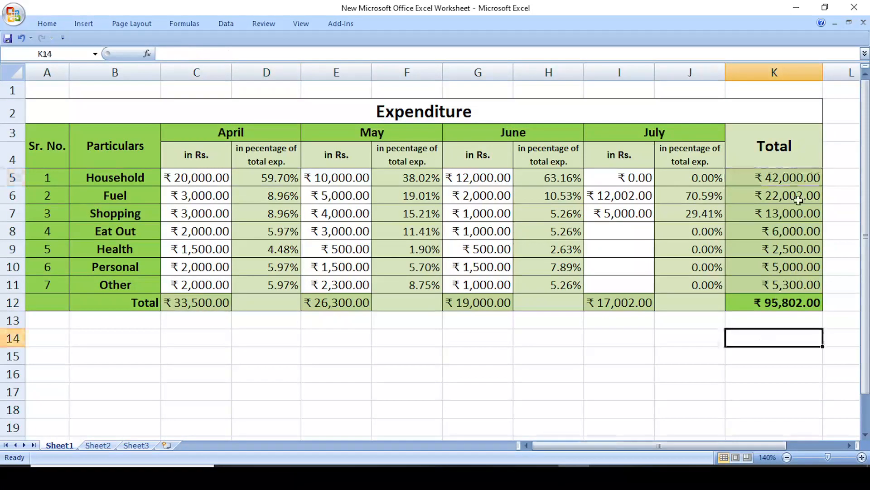
- Try deleting the locked Household grand total and dismiss the read-only warning
click(789, 174)
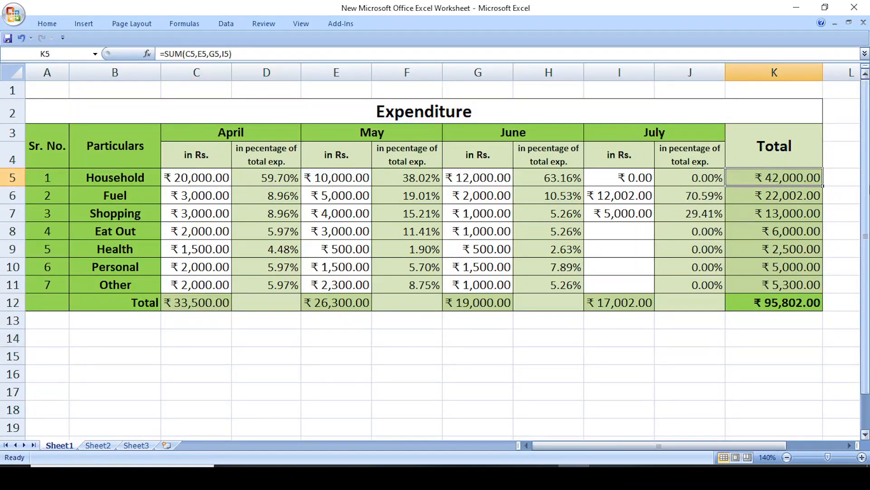
key(Delete)
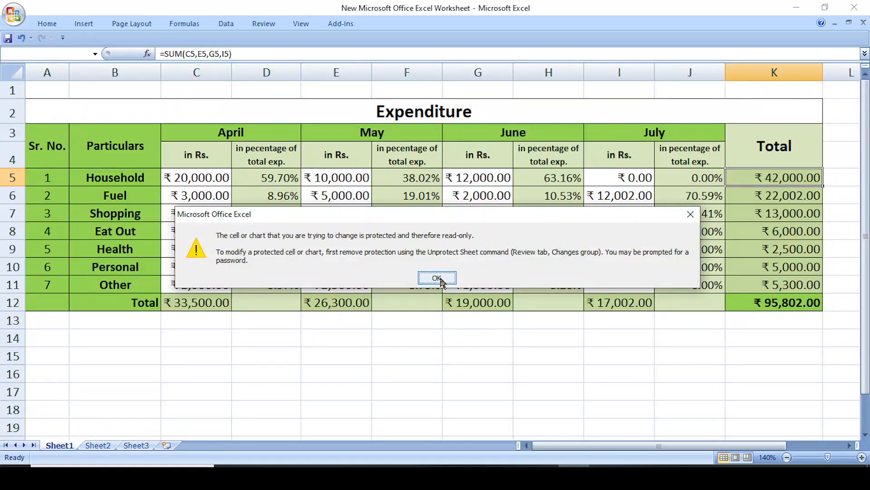
click(440, 280)
click(403, 338)
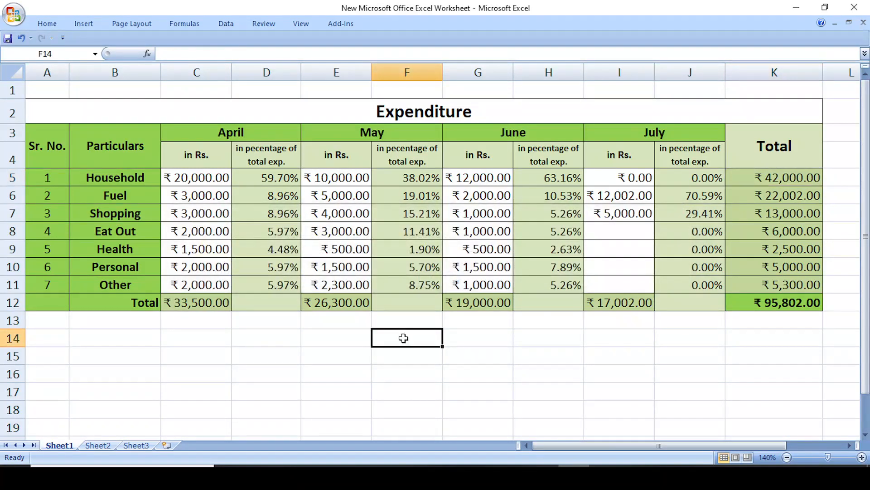
click(262, 355)
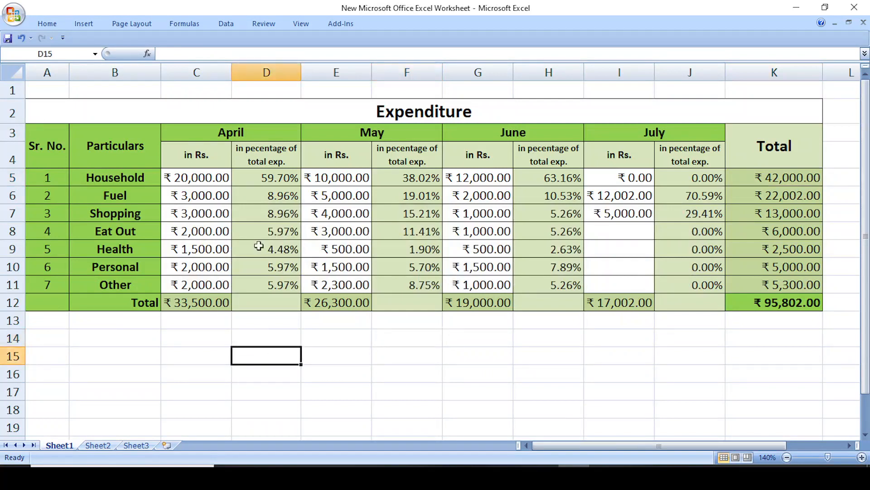
- Try deleting the locked June header and dismiss the read-only warning
click(271, 180)
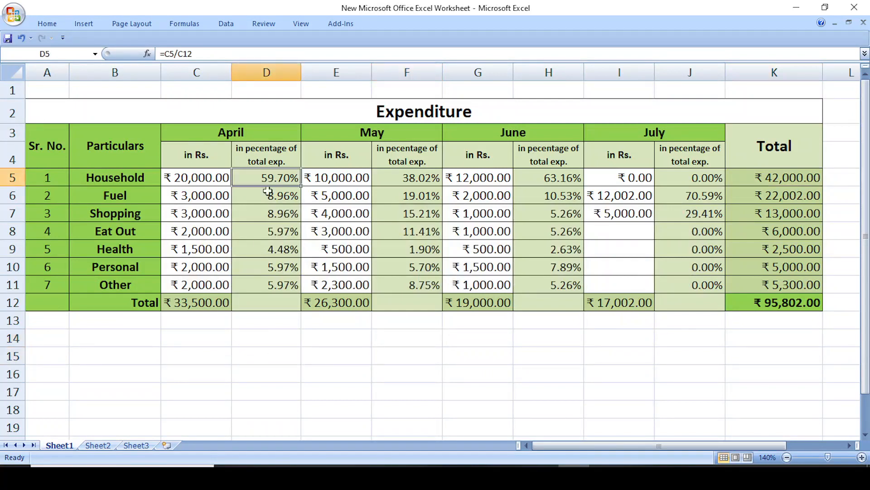
click(199, 305)
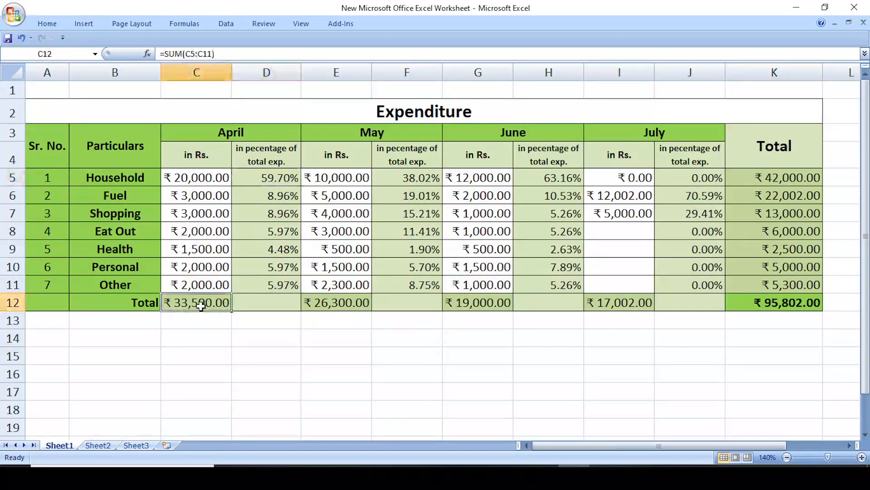
click(251, 136)
click(373, 133)
click(493, 133)
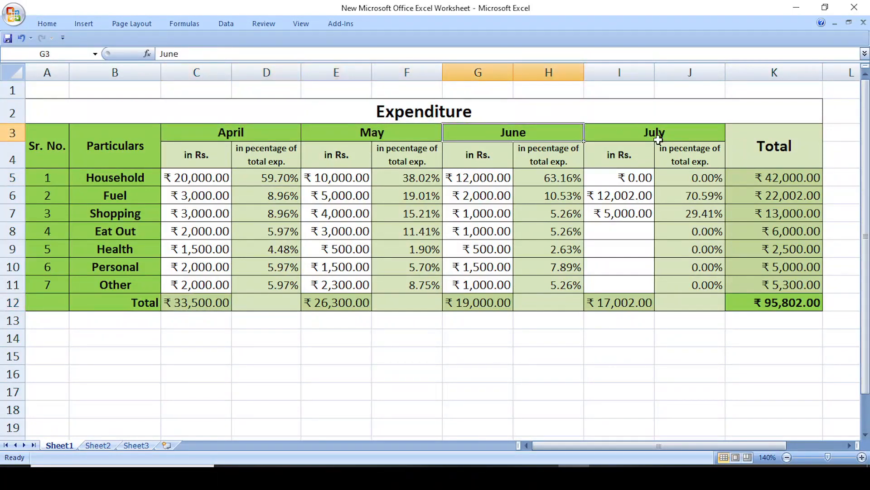
key(Delete)
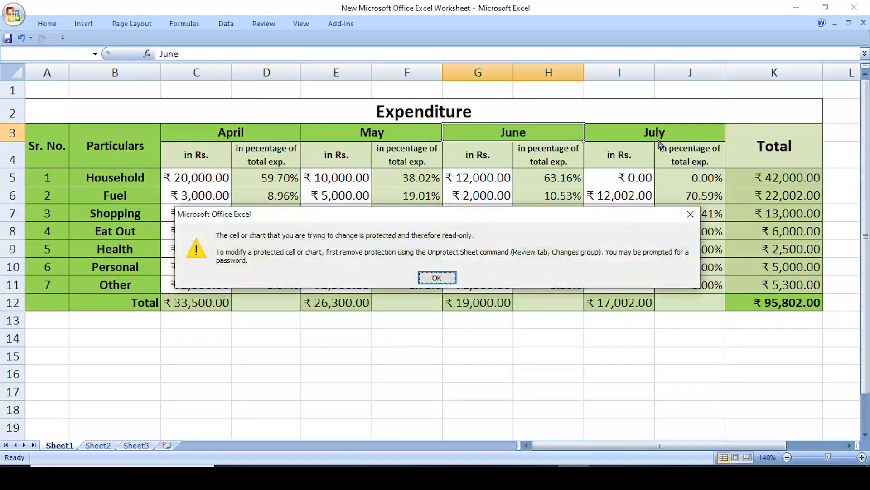
click(690, 214)
click(618, 370)
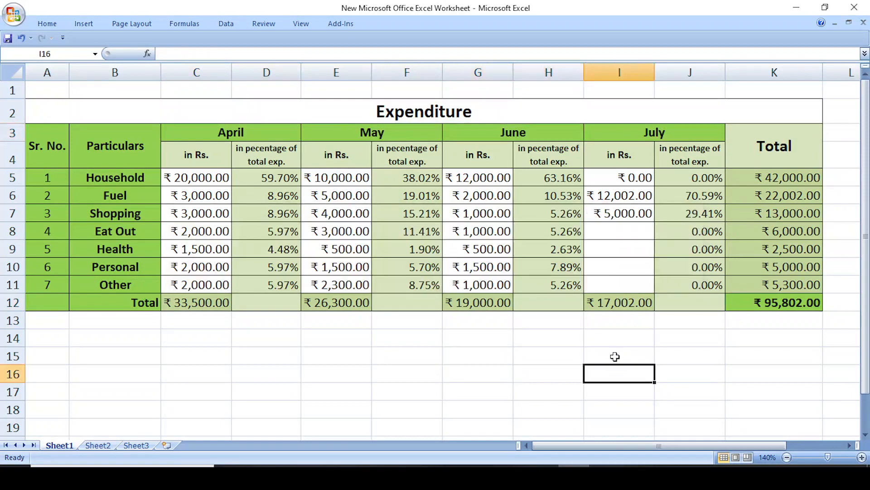
- Select the whole worksheet and unprotect it via Review > Unprotect Sheet
click(675, 134)
click(743, 147)
click(487, 343)
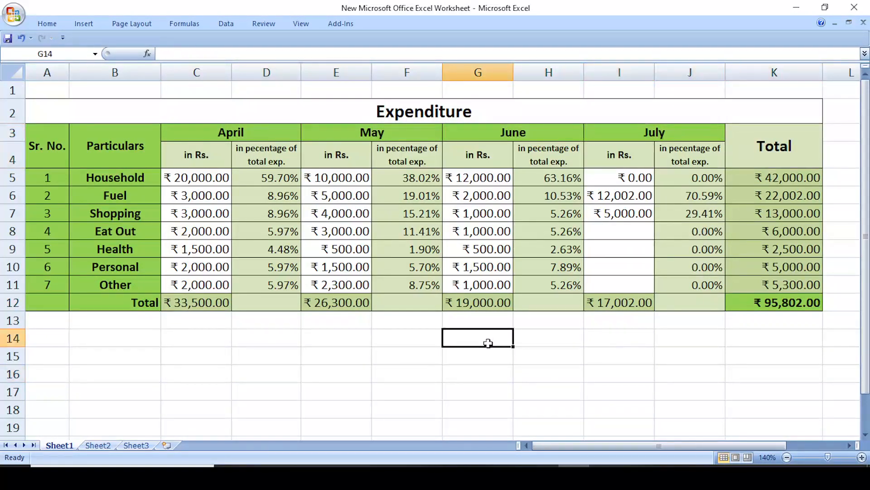
click(10, 72)
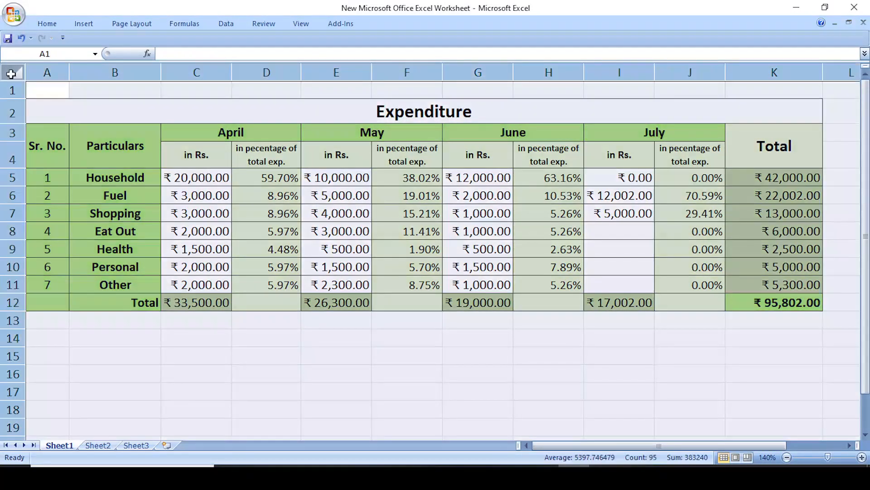
click(264, 24)
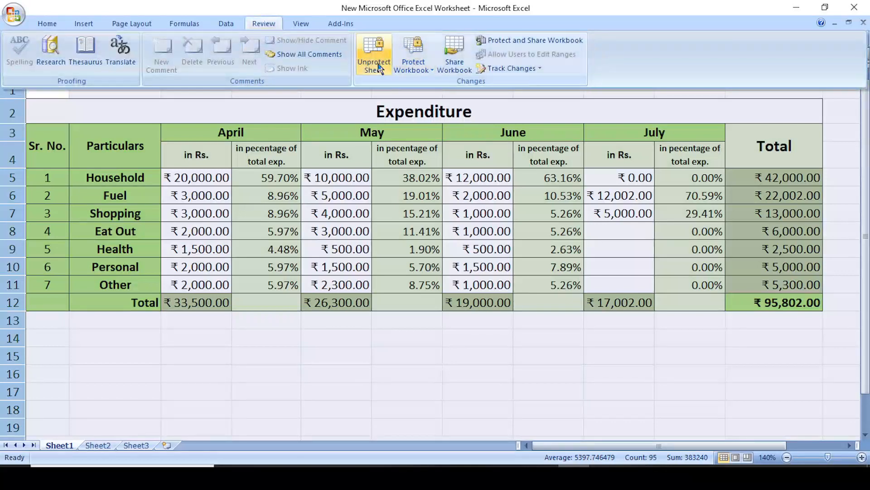
click(378, 58)
click(476, 371)
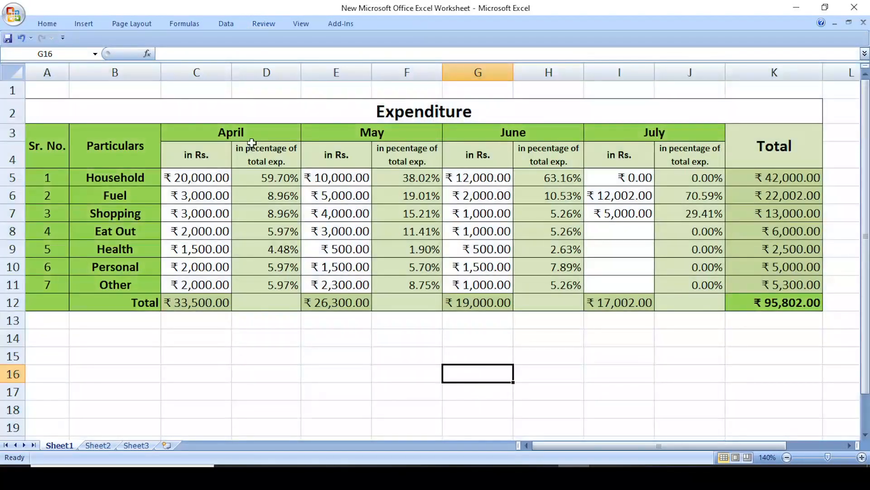
click(261, 132)
click(330, 138)
- Rename the grand-total column header in K3 from 'Total' to 'Total of all'
click(504, 132)
click(622, 136)
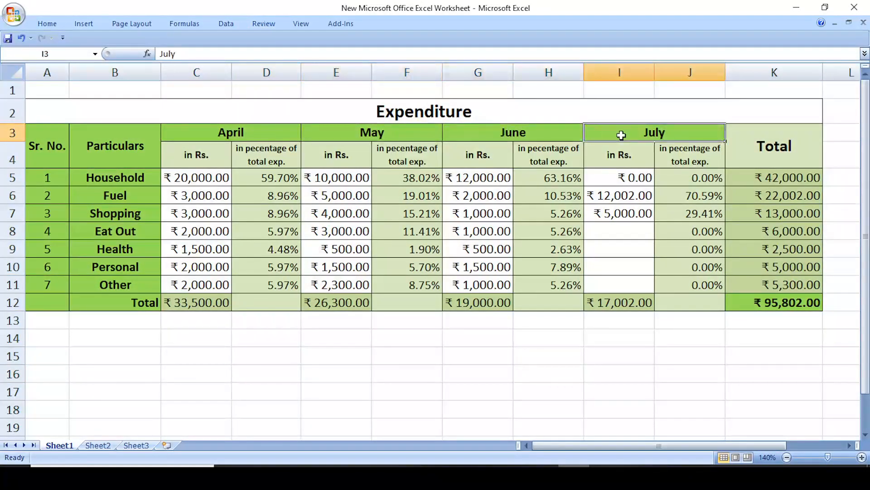
click(759, 159)
text(T)
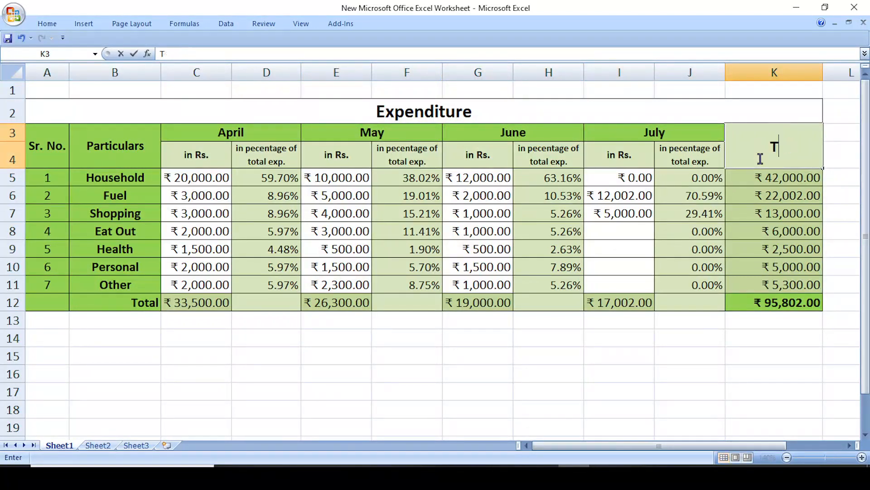
text(otal of all)
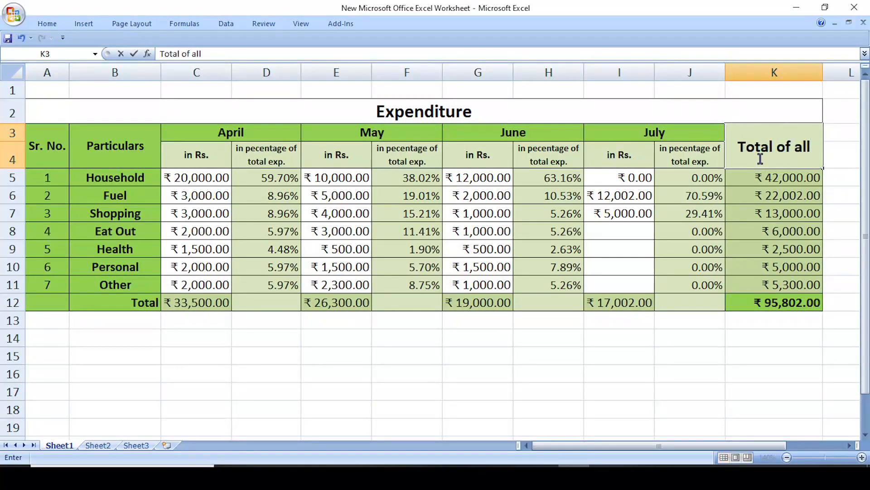
key(Return)
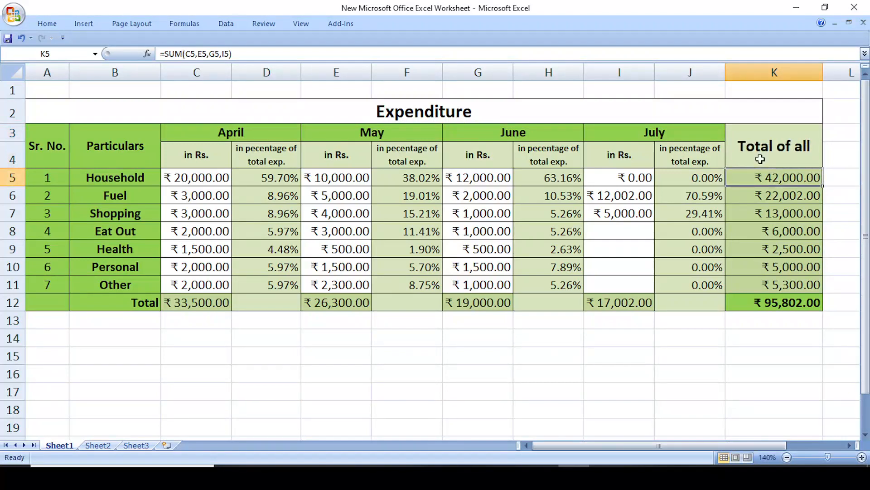
click(575, 402)
click(339, 369)
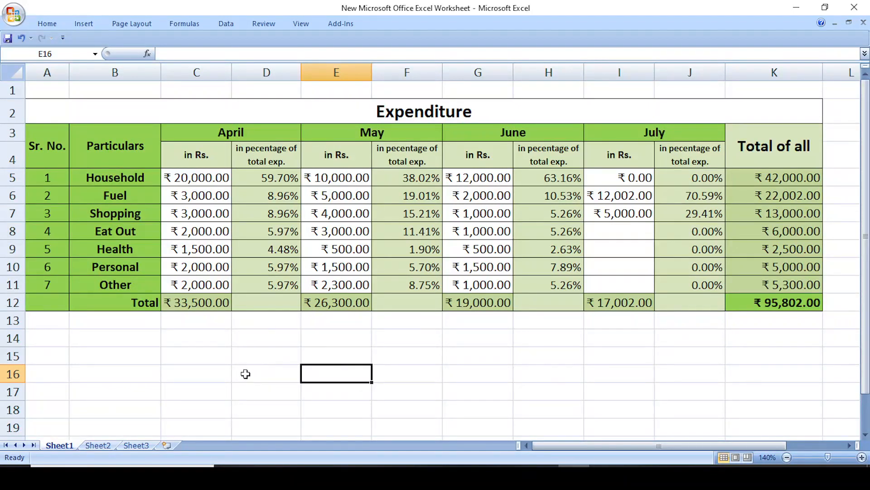
click(12, 72)
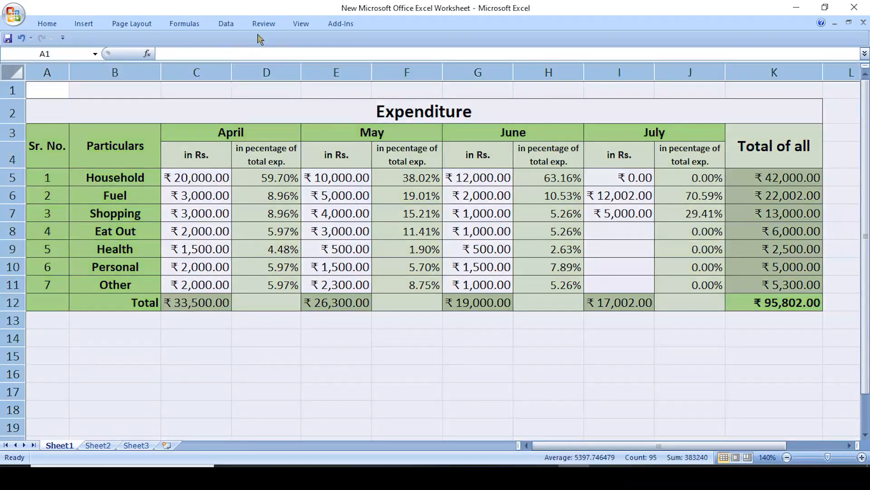
drag(199, 179, 212, 285)
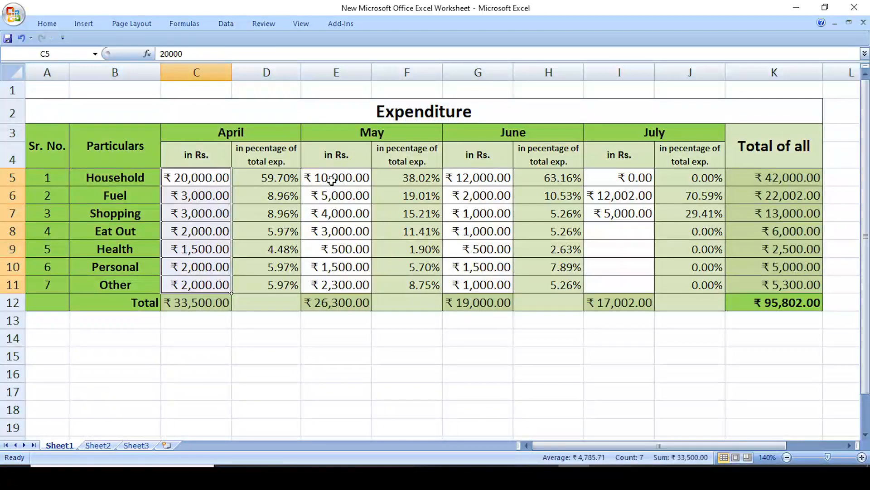
drag(341, 178, 342, 280)
drag(475, 179, 495, 283)
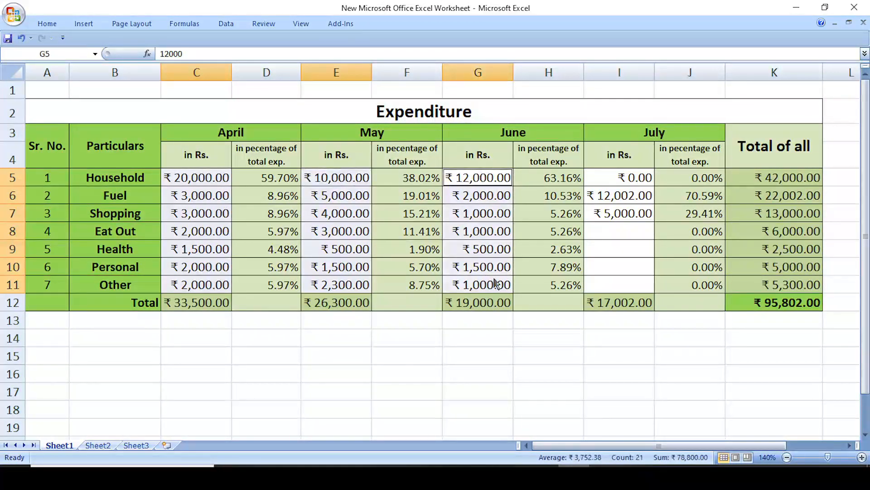
drag(637, 178, 637, 282)
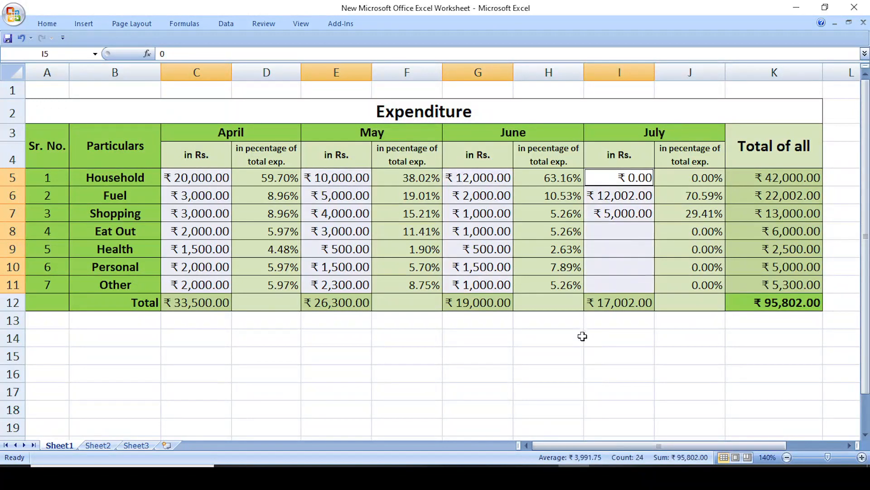
click(544, 357)
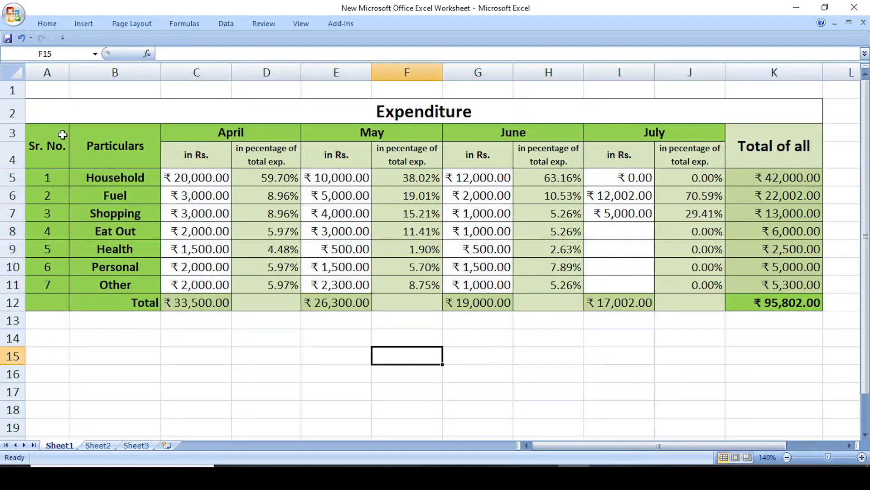
- Protect the whole Expenditure sheet with a password, confirm it, then check the formulas in D5 and D6
click(16, 72)
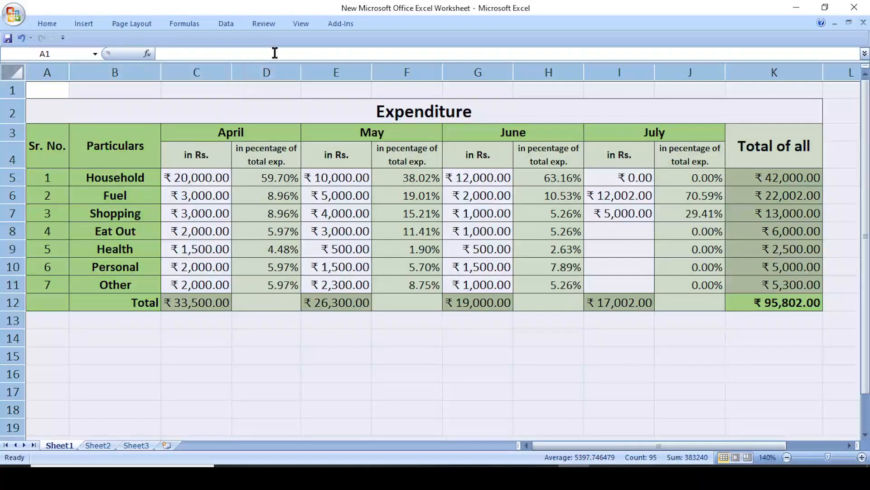
click(263, 23)
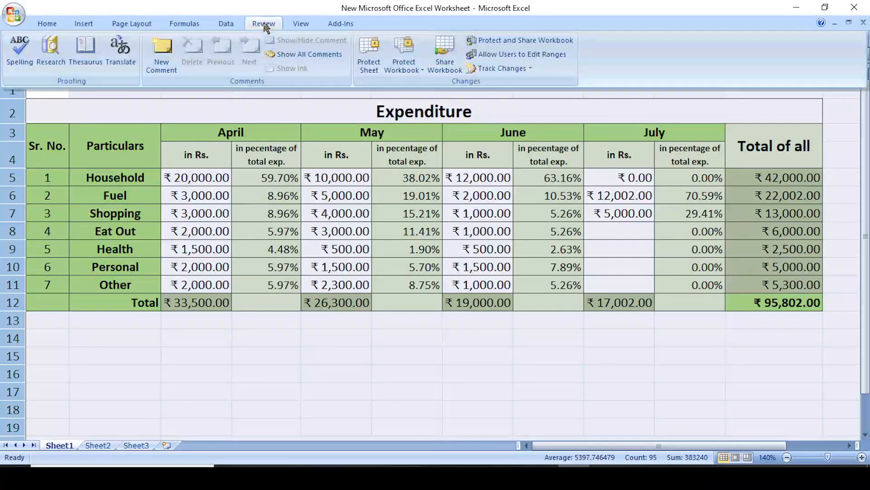
click(368, 59)
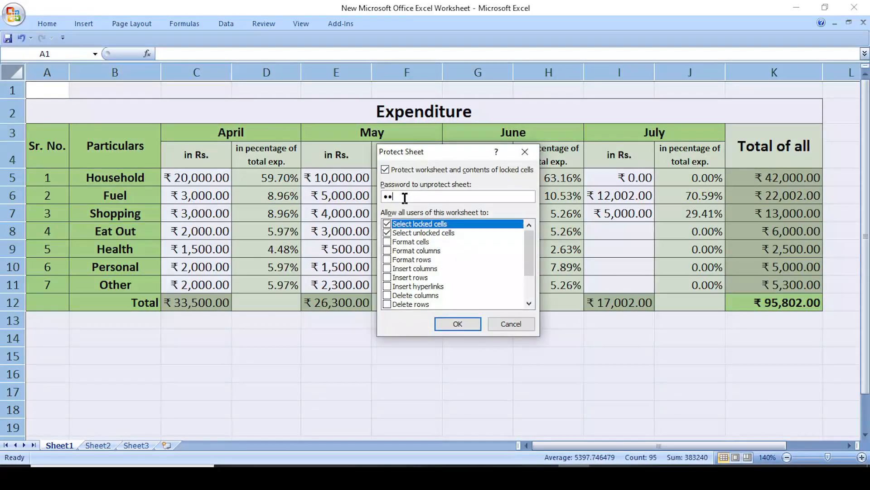
click(453, 324)
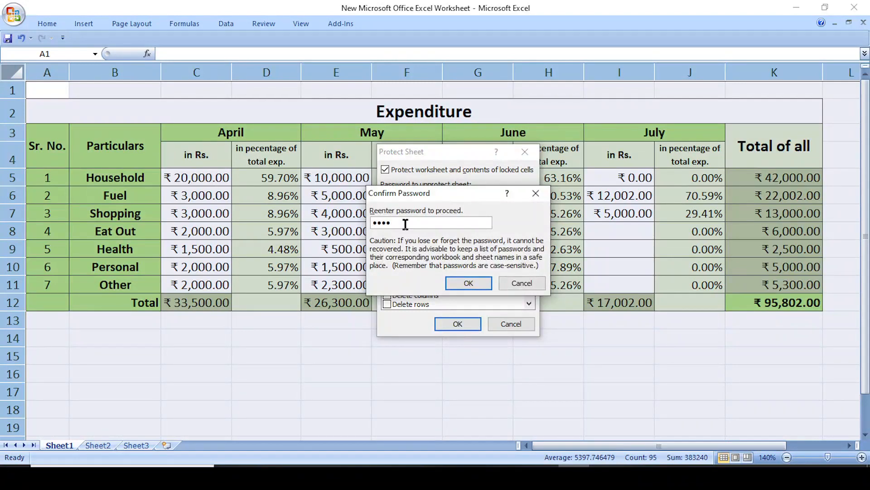
click(467, 284)
click(410, 377)
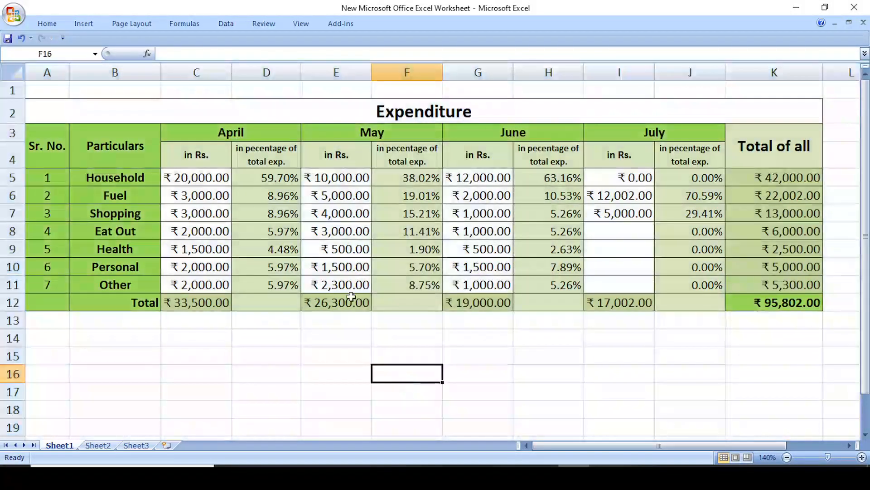
click(266, 177)
click(271, 194)
- Try editing the protected percentage in D5 and dismiss the read-only warning
click(271, 176)
click(271, 193)
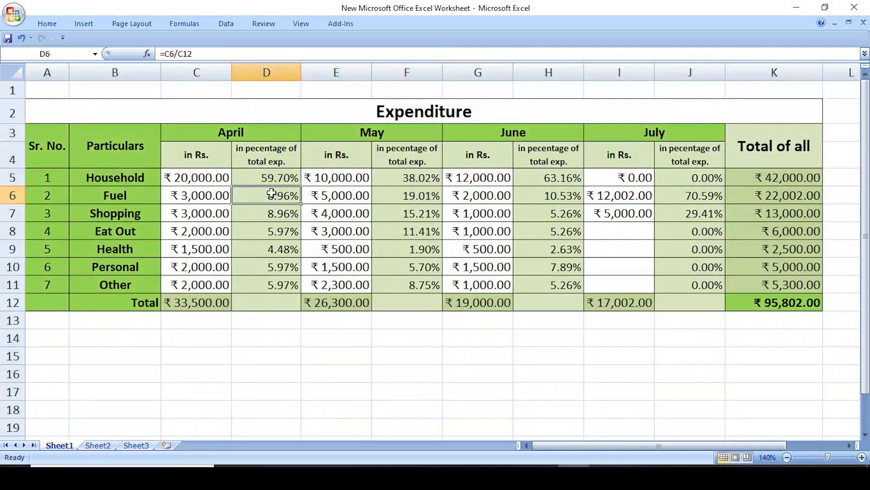
click(278, 175)
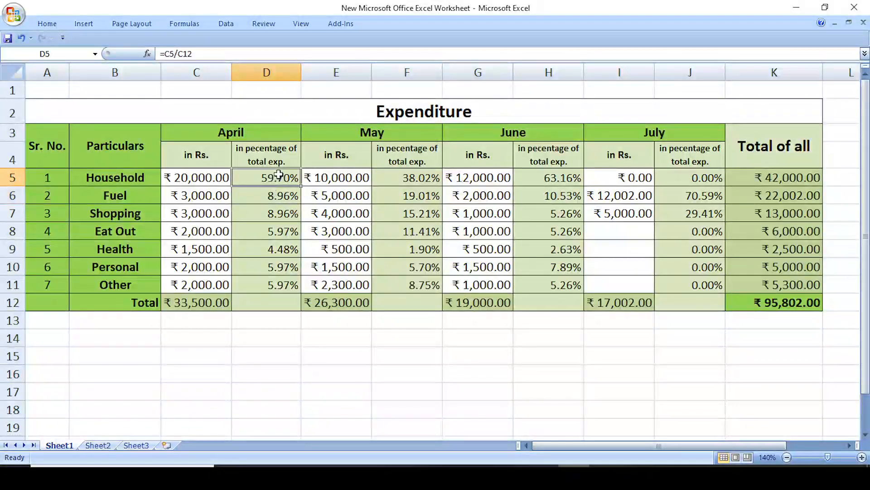
double_click(278, 175)
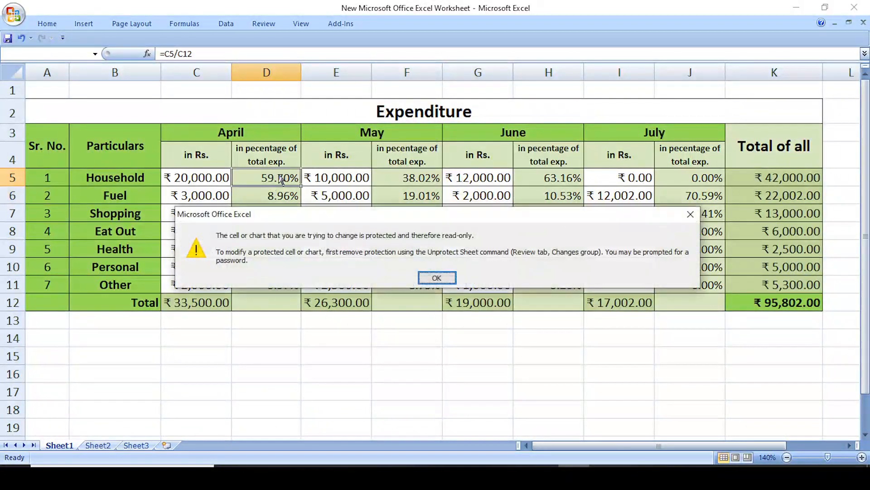
click(436, 277)
- Set April's Household amount in C5 to ₹10,000.00
click(204, 177)
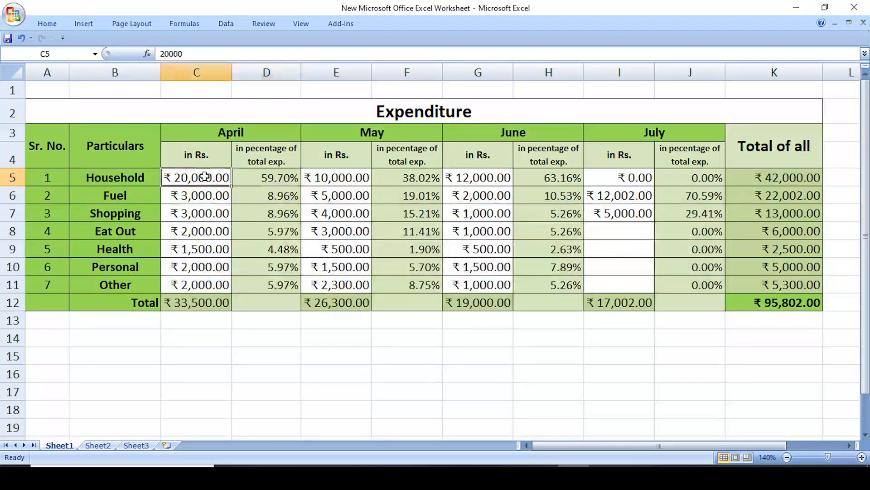
text(10000)
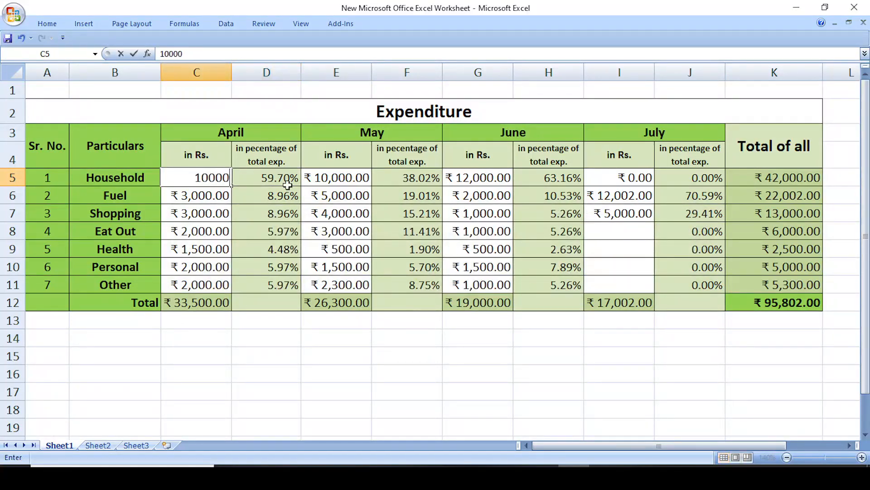
key(Return)
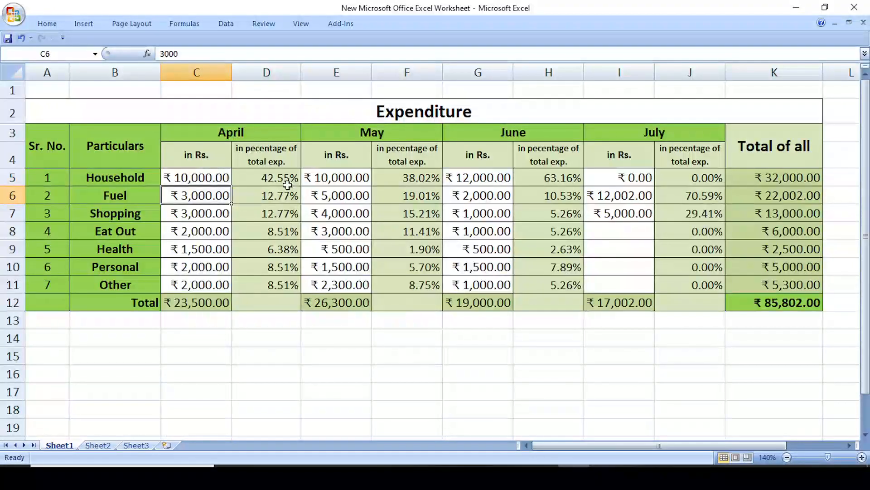
click(338, 353)
click(236, 369)
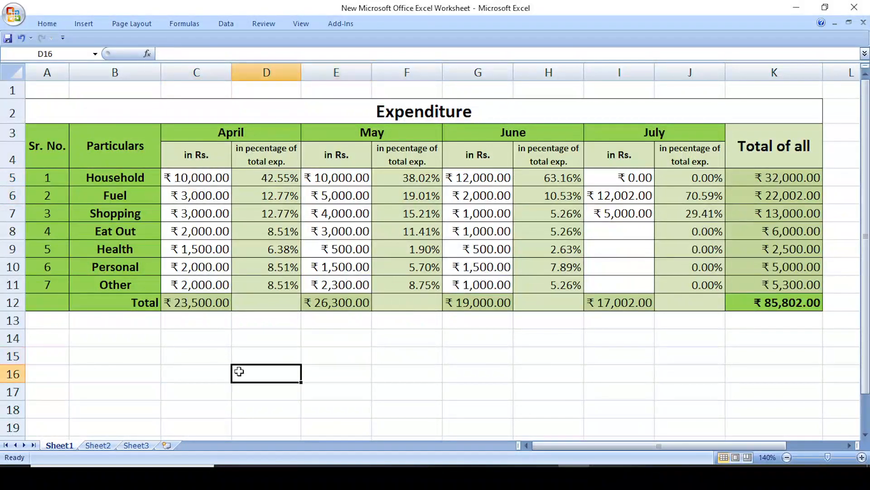
- Remove the Expenditure sheet's protection with its password, then select the percentage formula cell D5
click(16, 71)
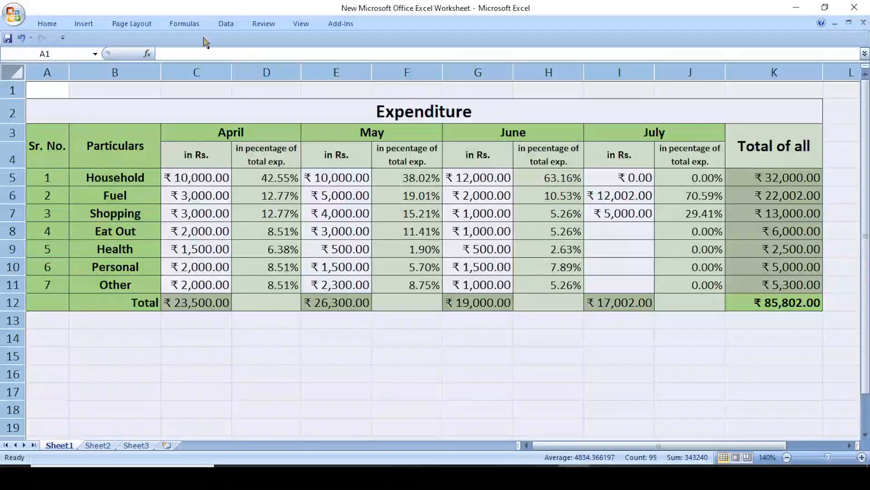
click(255, 25)
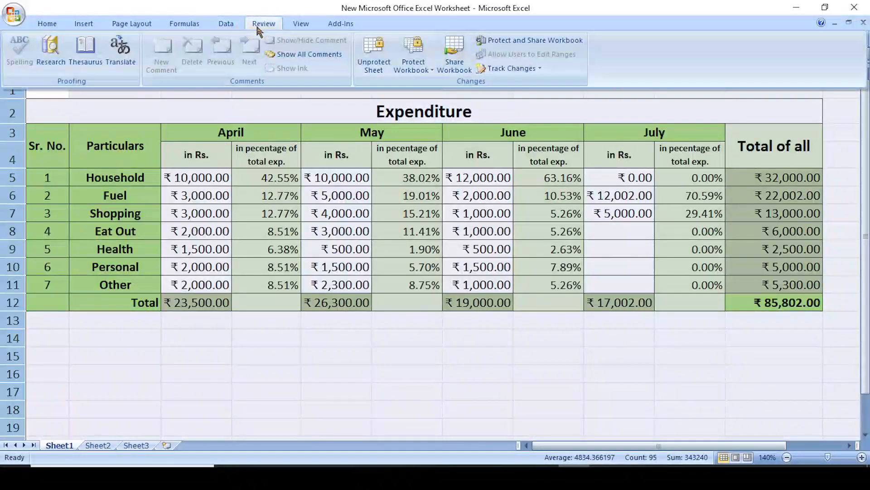
click(371, 66)
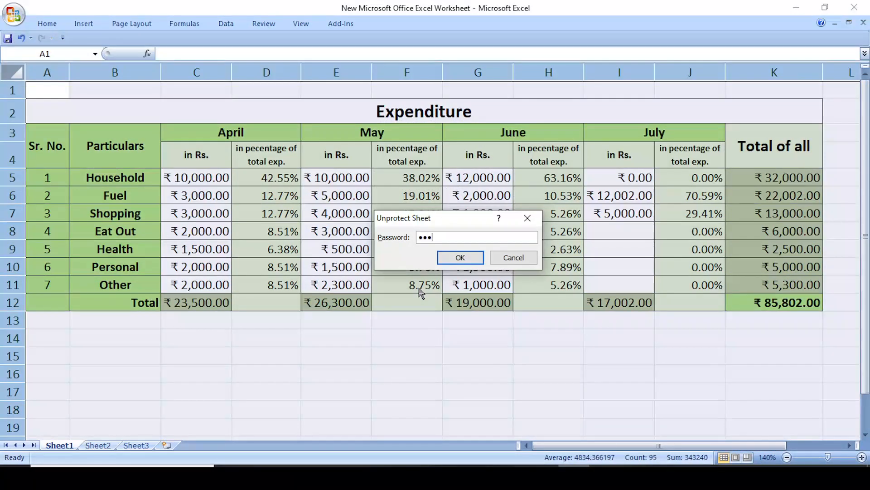
click(460, 257)
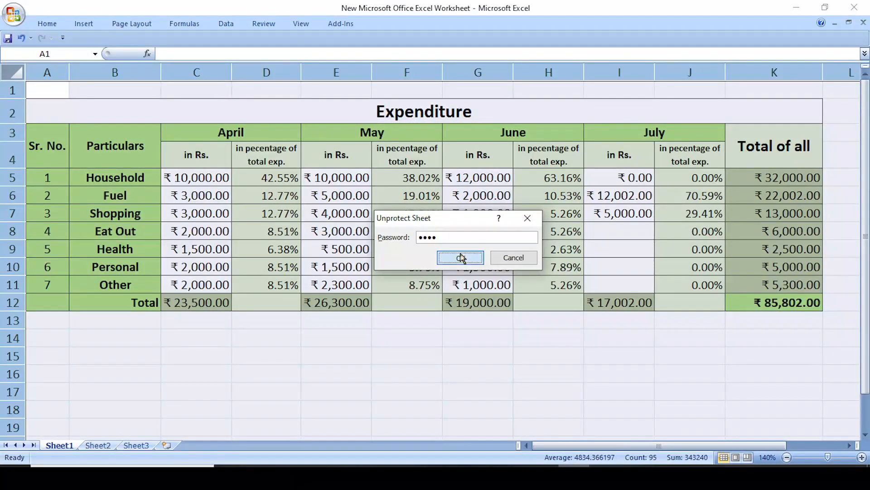
click(410, 405)
click(268, 182)
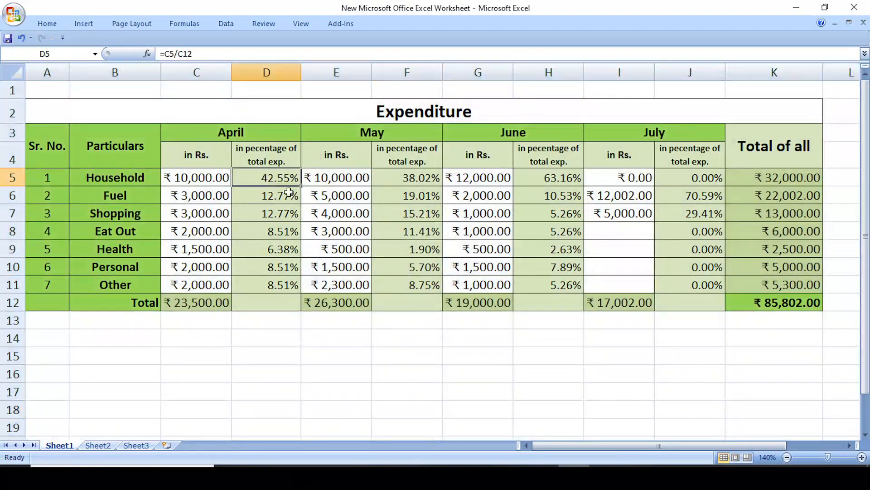
key(Delete)
key(Return)
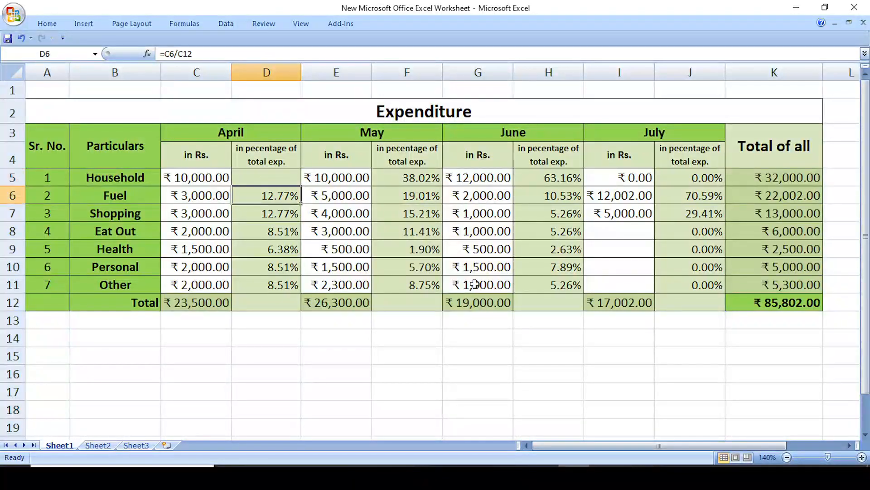
key(Delete)
key(Return)
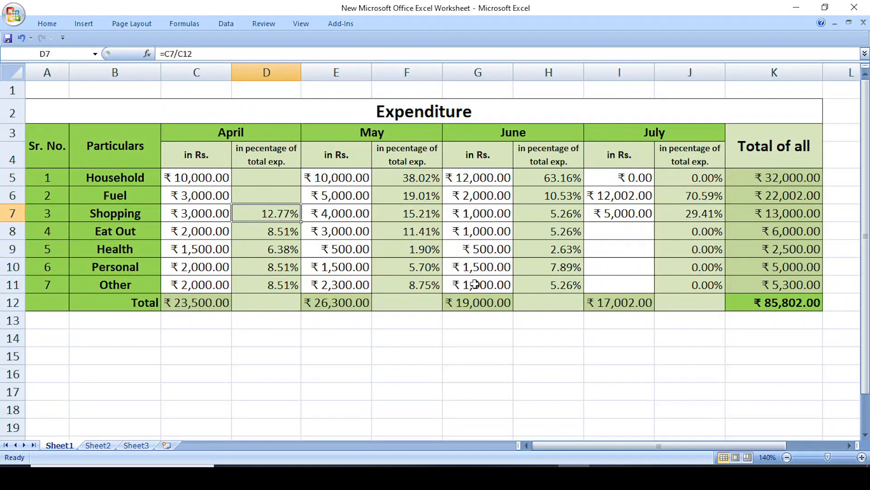
key(ctrl+z)
key(ctrl+z)
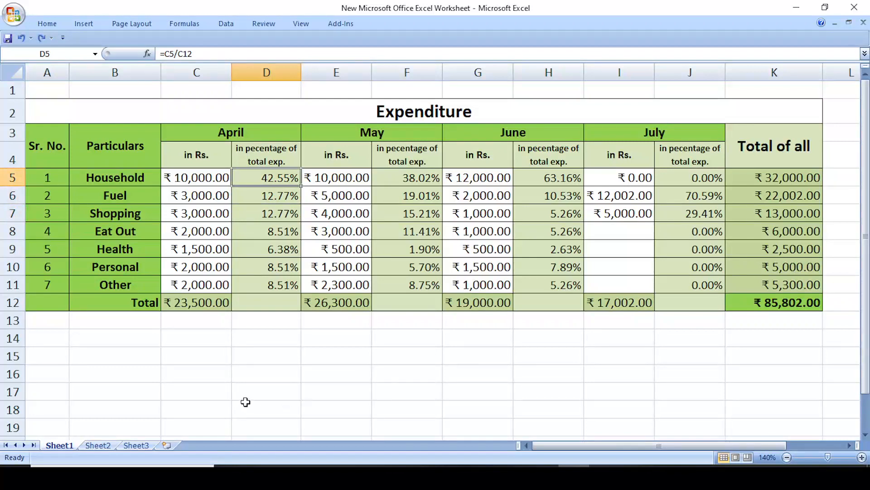
click(245, 402)
click(13, 72)
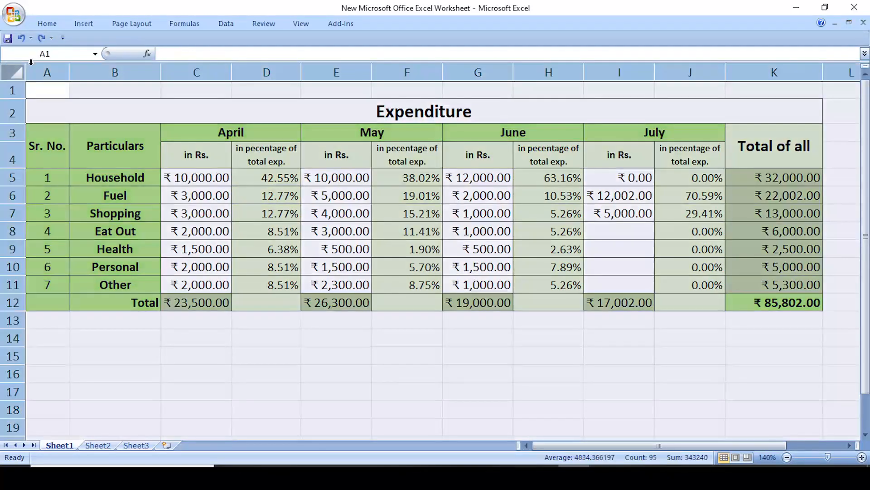
- Protect the Expenditure sheet with a password, entering it twice to confirm
click(253, 29)
click(374, 67)
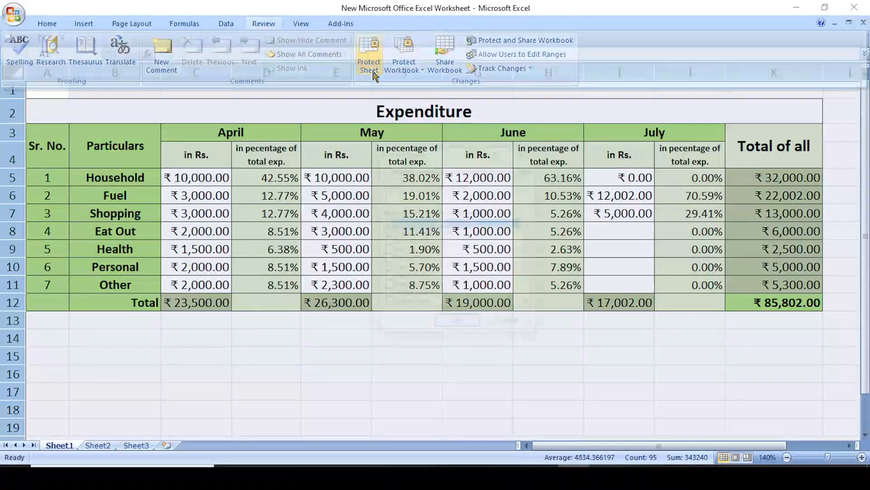
text(1234)
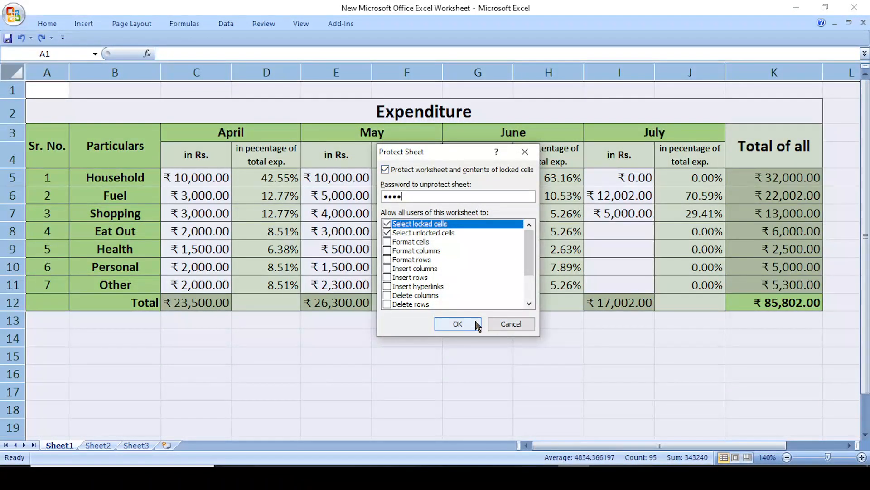
click(458, 324)
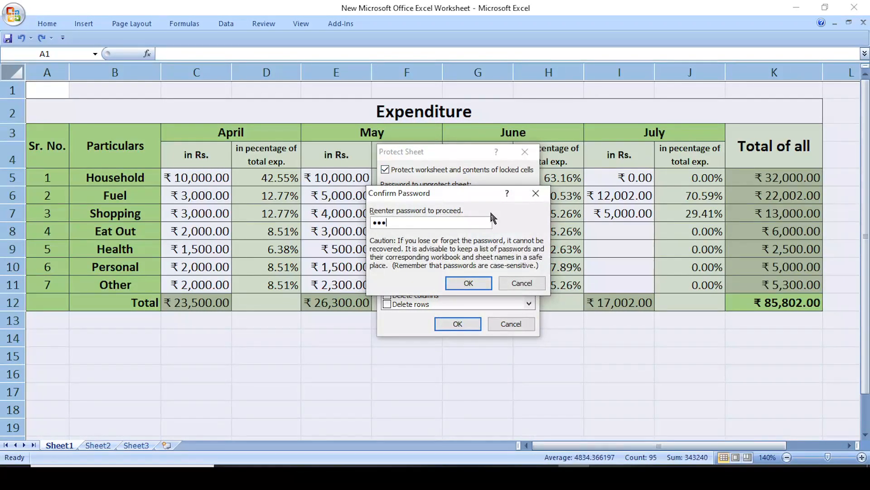
text(1234)
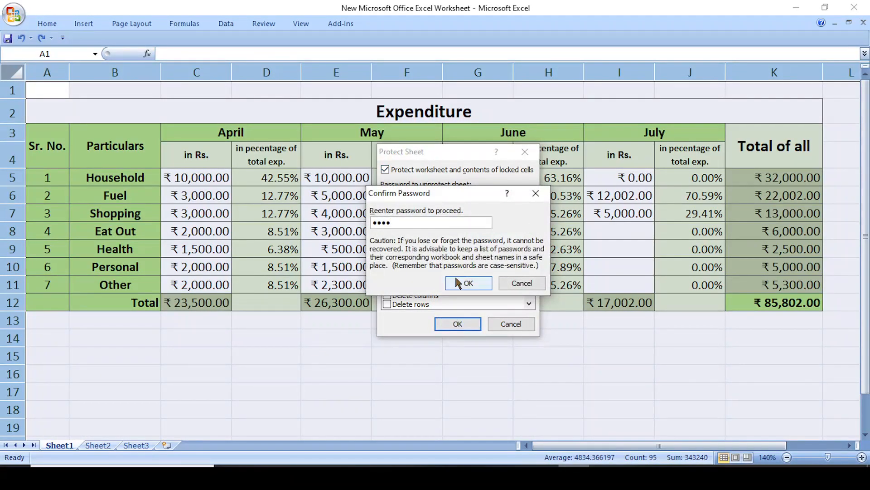
click(468, 283)
- Select the April, May and June amount cells in columns C, E and G
click(369, 356)
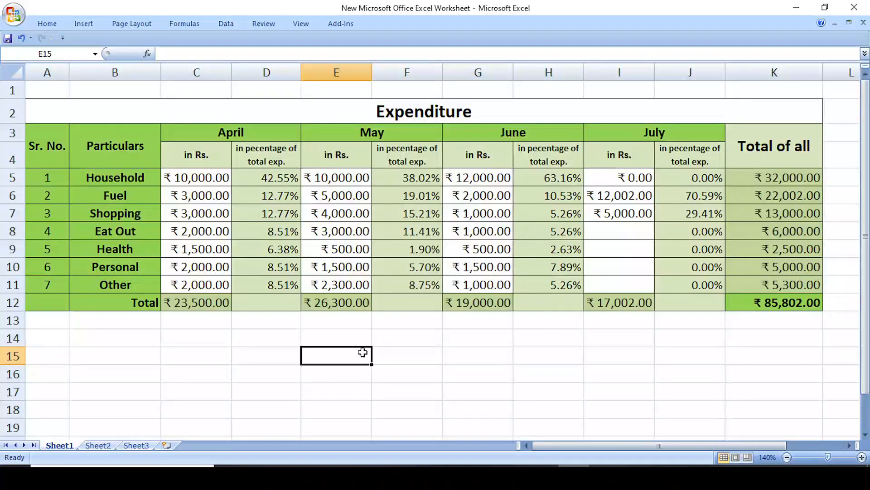
drag(222, 178, 216, 283)
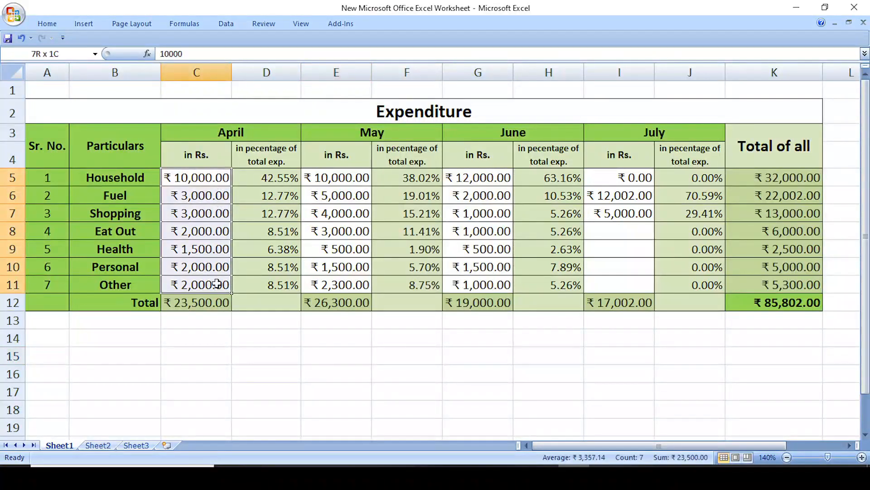
drag(338, 178, 353, 286)
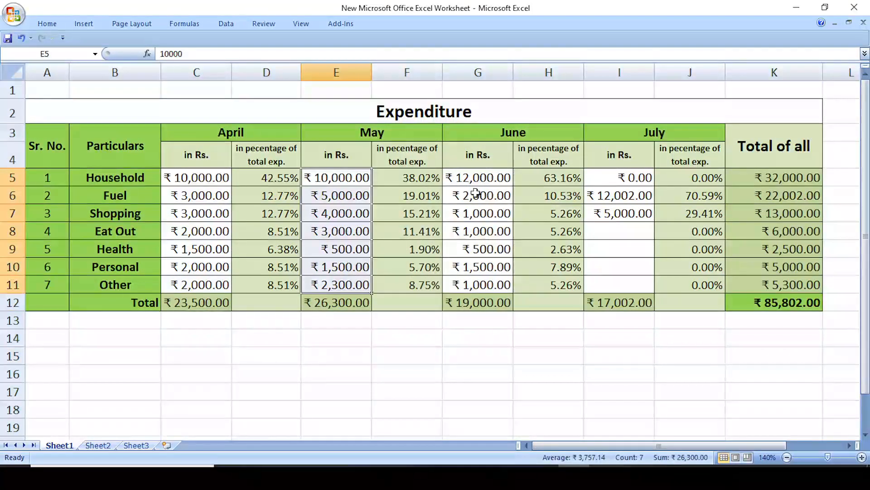
drag(480, 176, 498, 283)
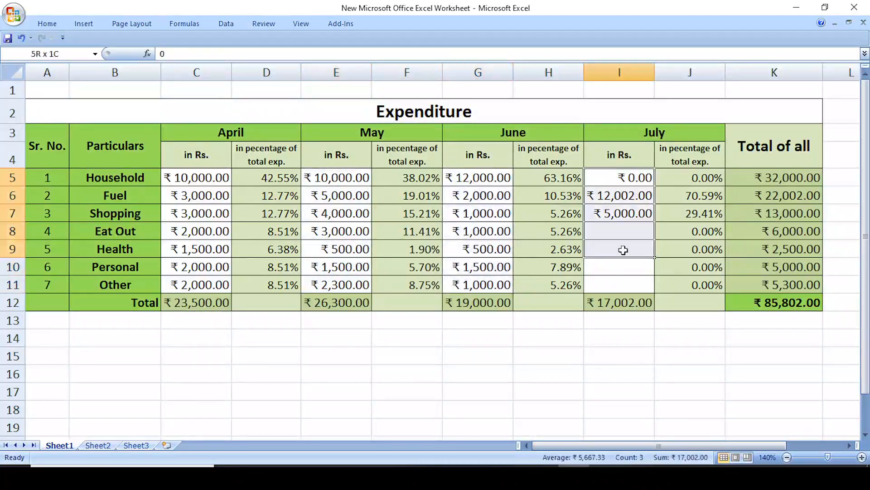